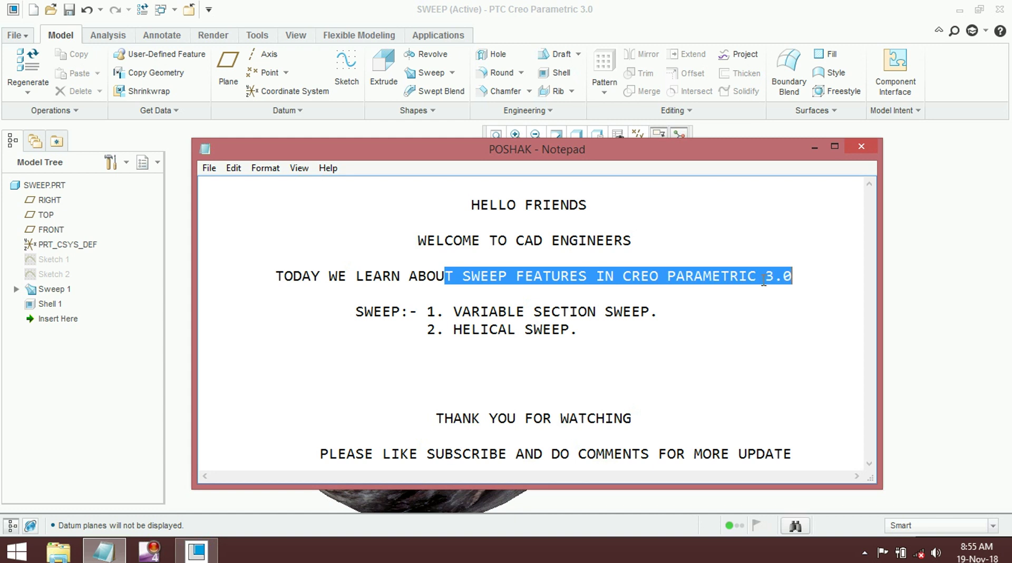
Highlight the two sweep types in the Notepad notes, minimize Notepad, and close the open SWEEP model
drag(356, 310, 667, 311)
drag(416, 332, 587, 336)
click(814, 147)
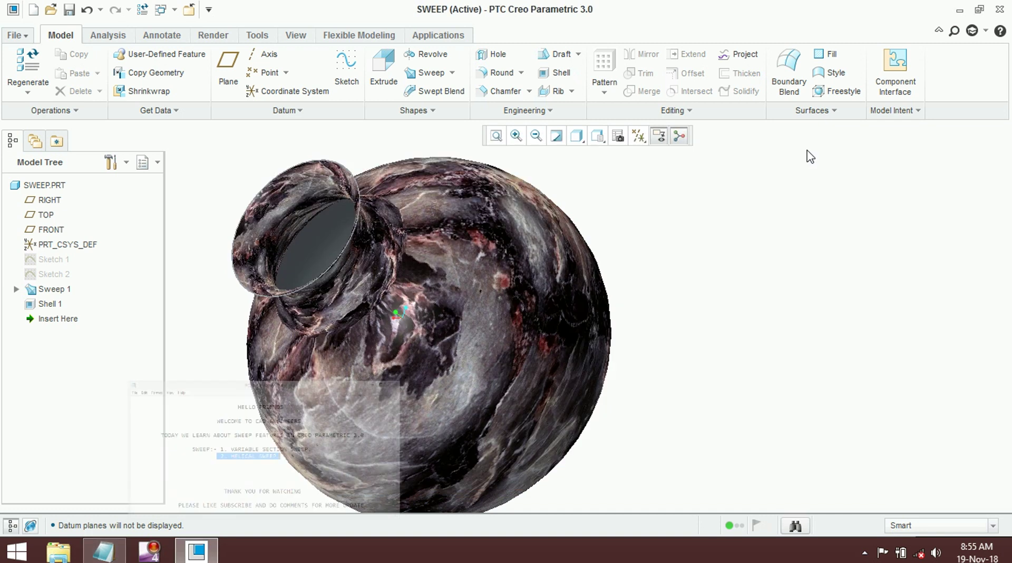
click(189, 10)
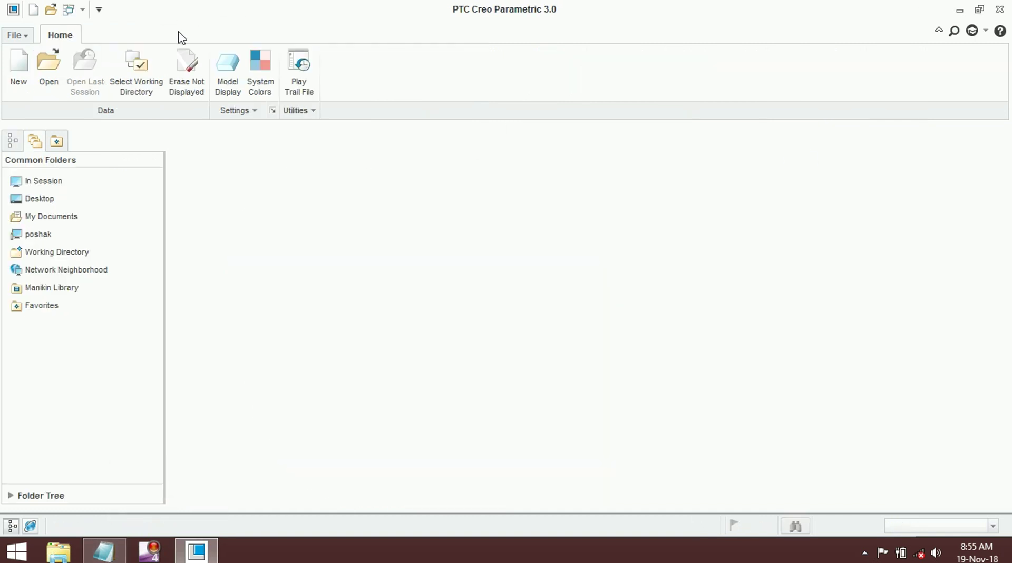
Import the config.pro configuration file in the Configuration Editor and accept the options
click(16, 35)
click(31, 367)
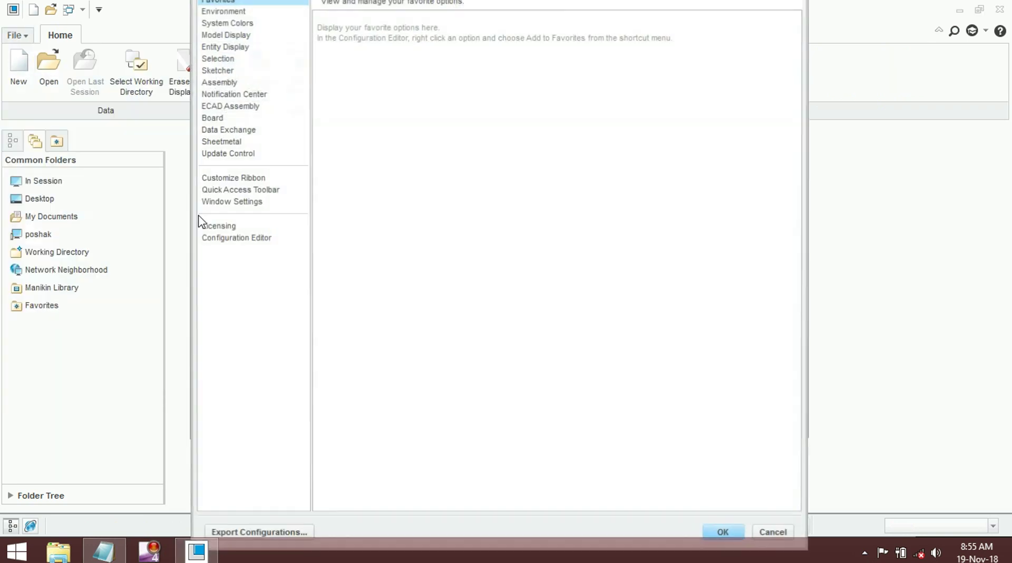
click(234, 239)
click(721, 505)
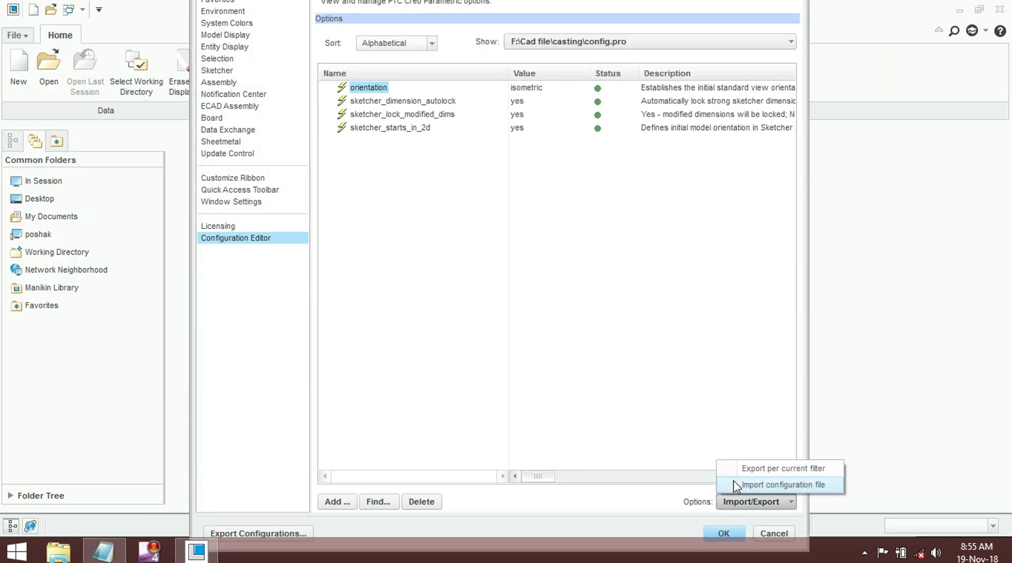
click(740, 481)
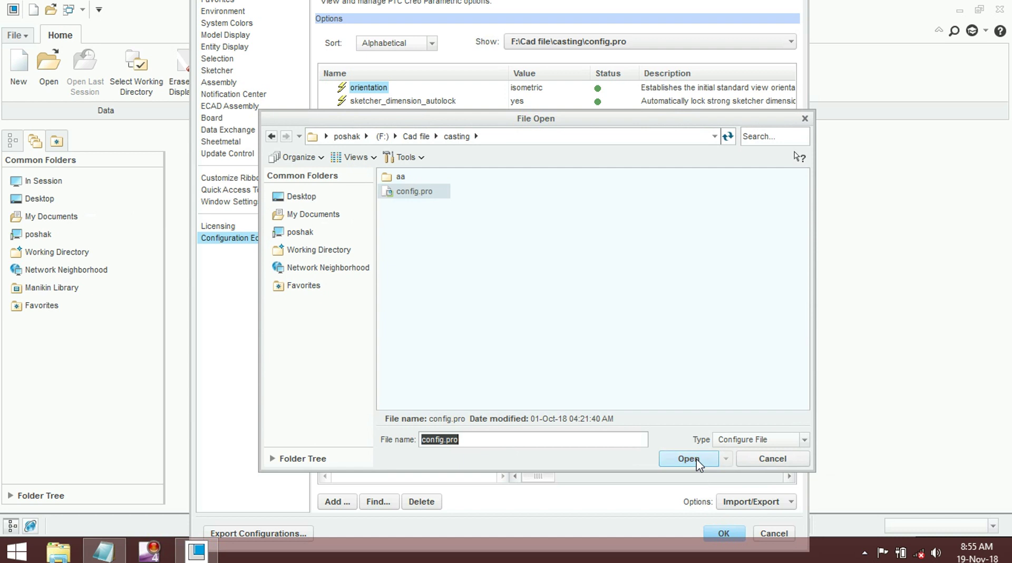
click(696, 463)
click(723, 533)
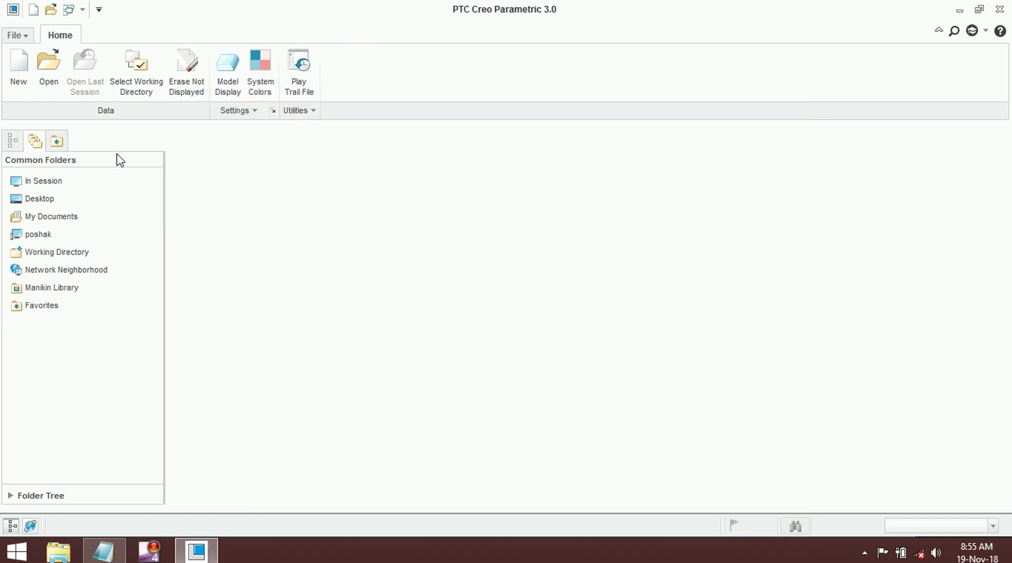
Create a new solid part from the mmns_part_solid template instead of the default template
click(16, 66)
click(424, 402)
click(577, 432)
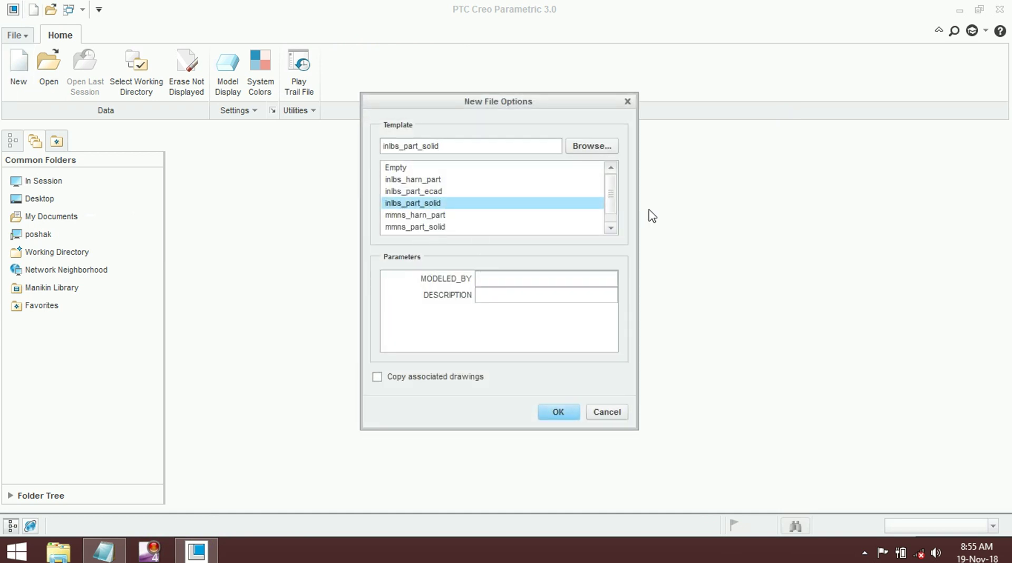
scroll(615, 202, down, 1)
click(428, 215)
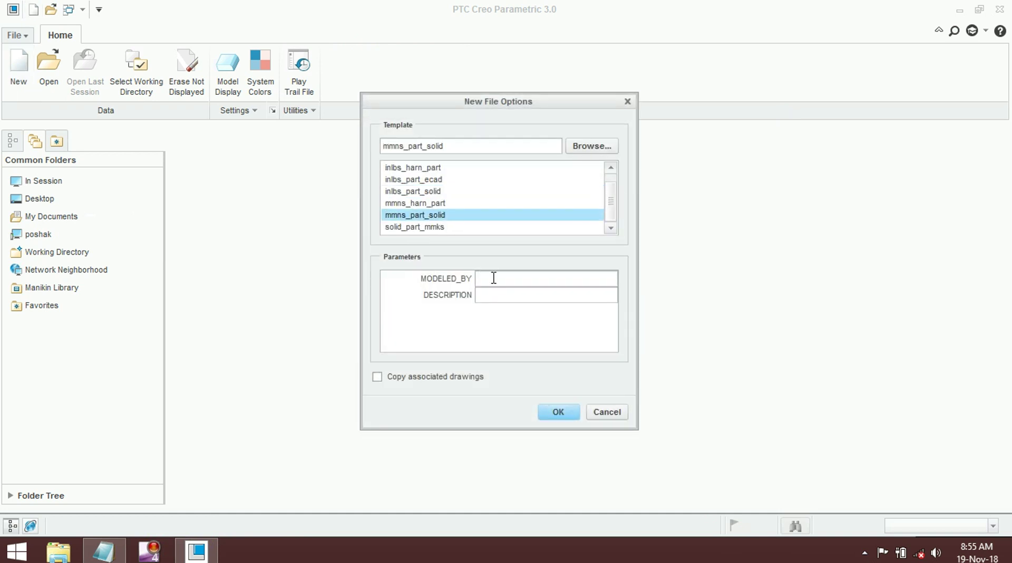
click(557, 412)
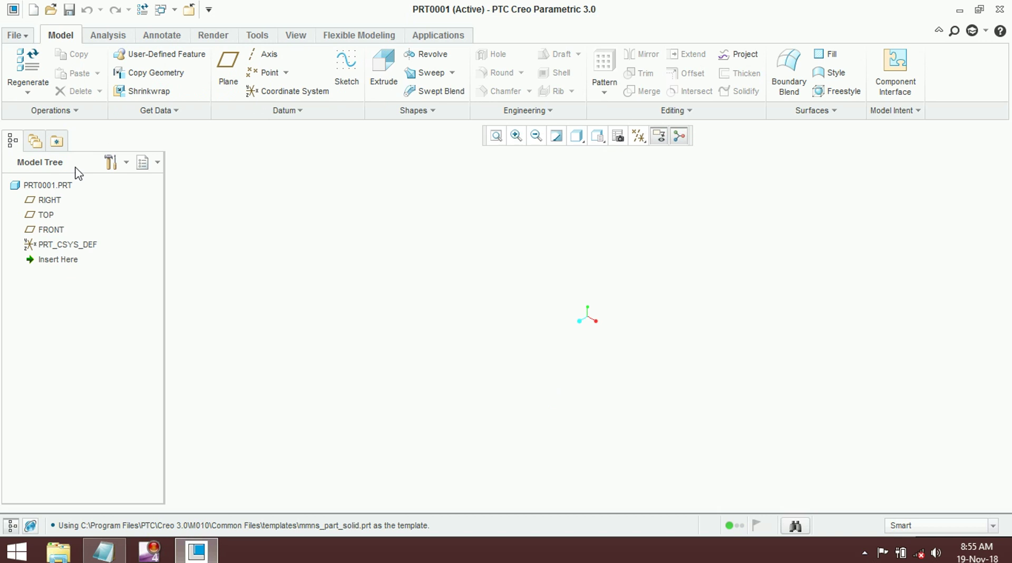
Turn on the display of all datum features: axes, points, coordinate systems and planes
click(638, 136)
click(673, 154)
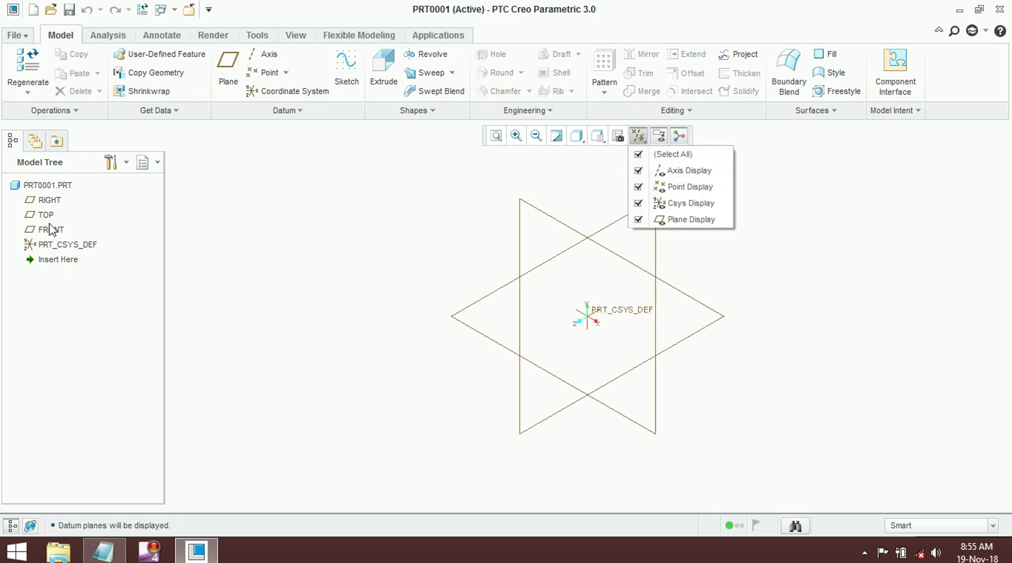
click(276, 190)
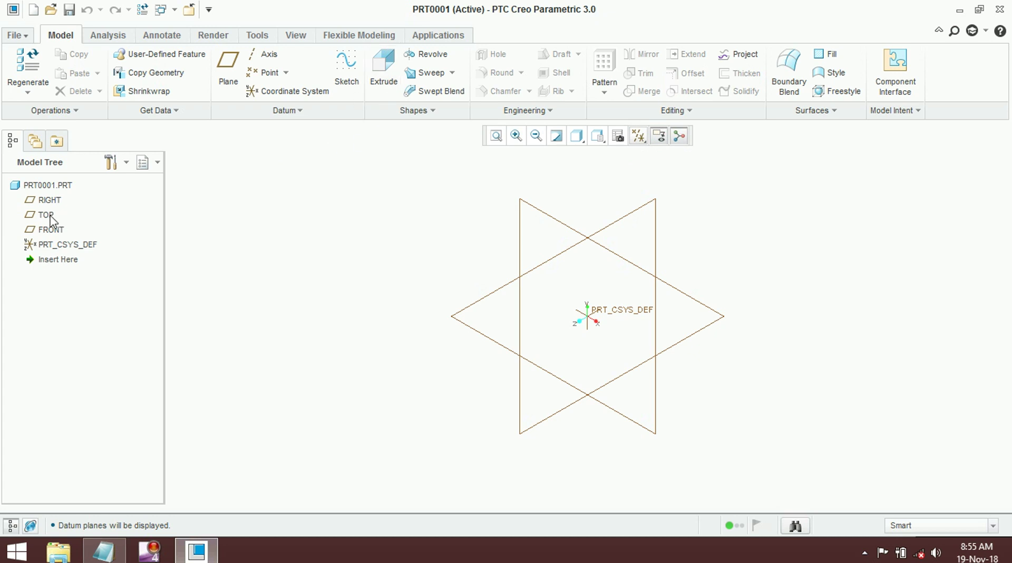
Sketch an N-shaped chain of three lines on the FRONT plane, starting at the origin, and finish the sketch
click(346, 71)
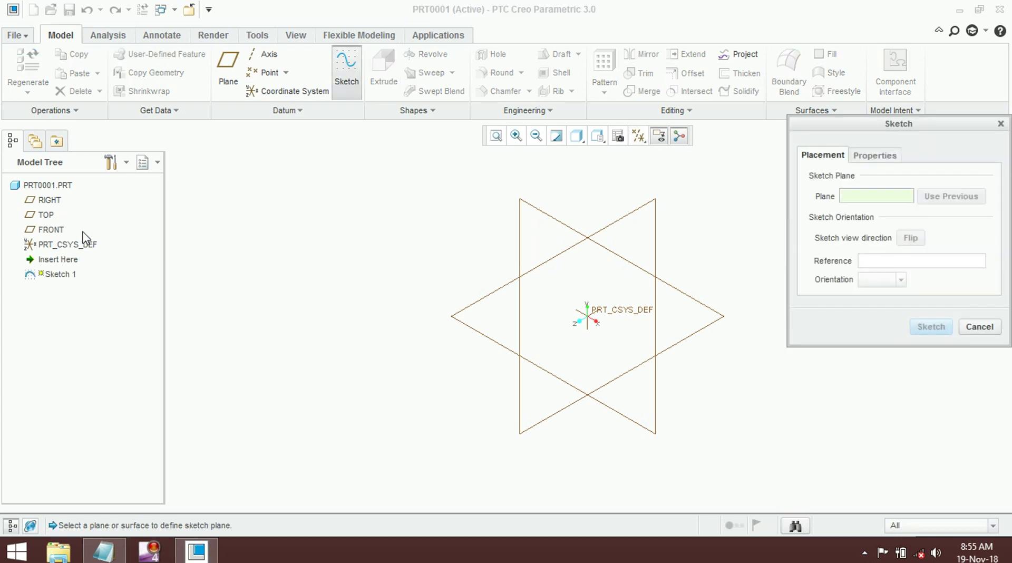
click(55, 230)
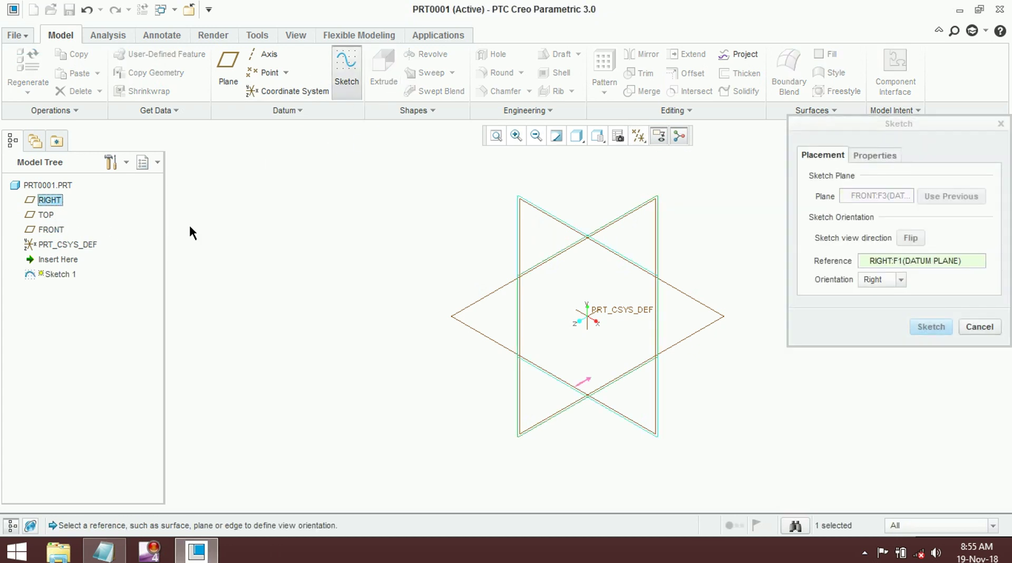
click(931, 327)
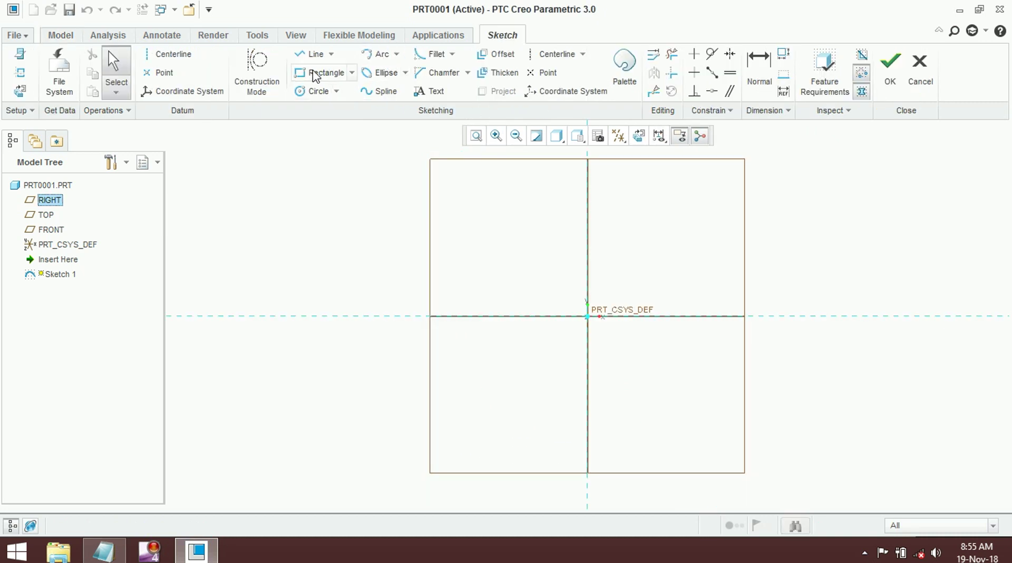
click(312, 54)
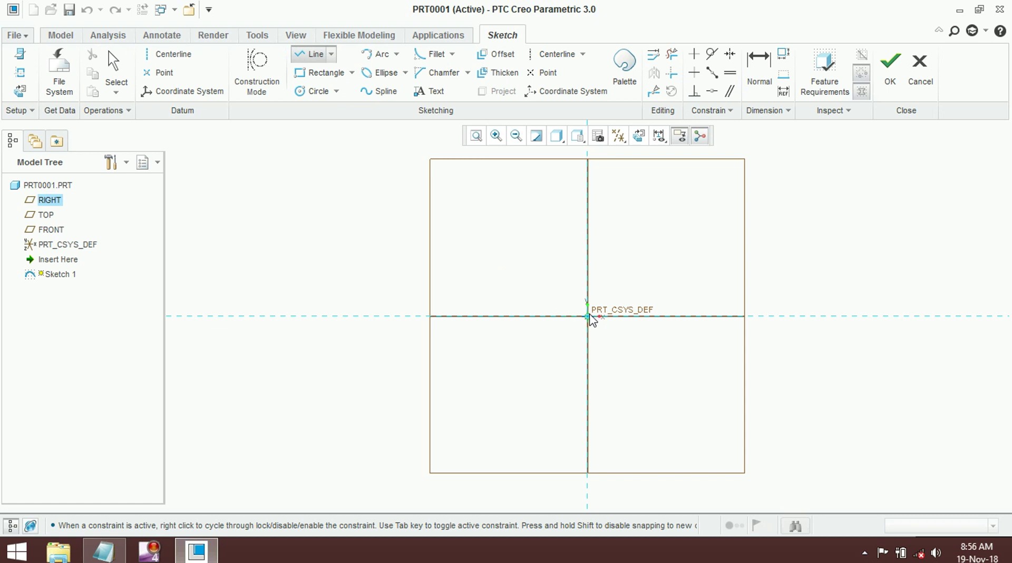
click(588, 169)
click(740, 317)
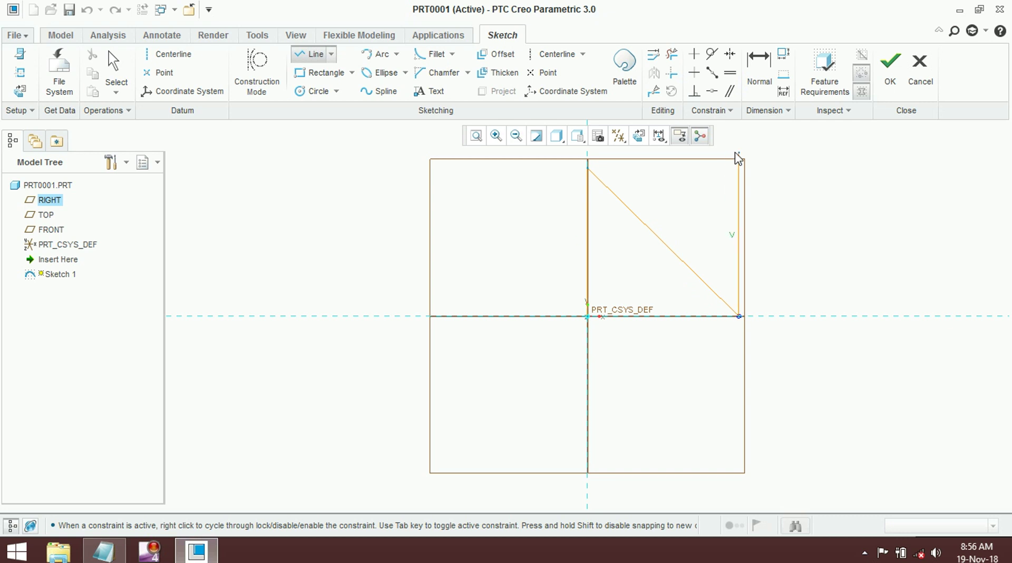
click(890, 65)
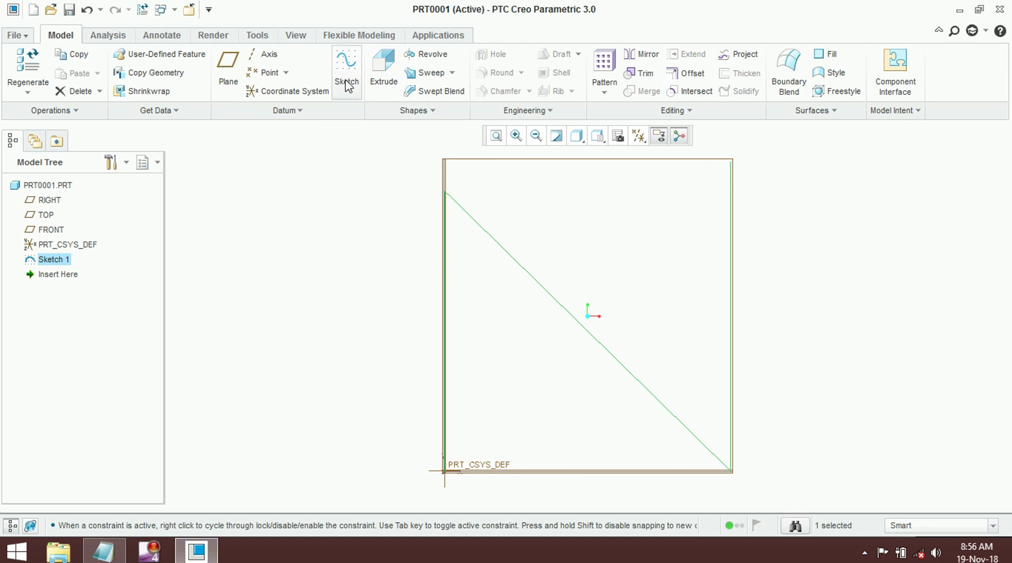
Sweep a circular section, centred on the trajectory's start point, along the N-shaped sketch as a solid
click(435, 73)
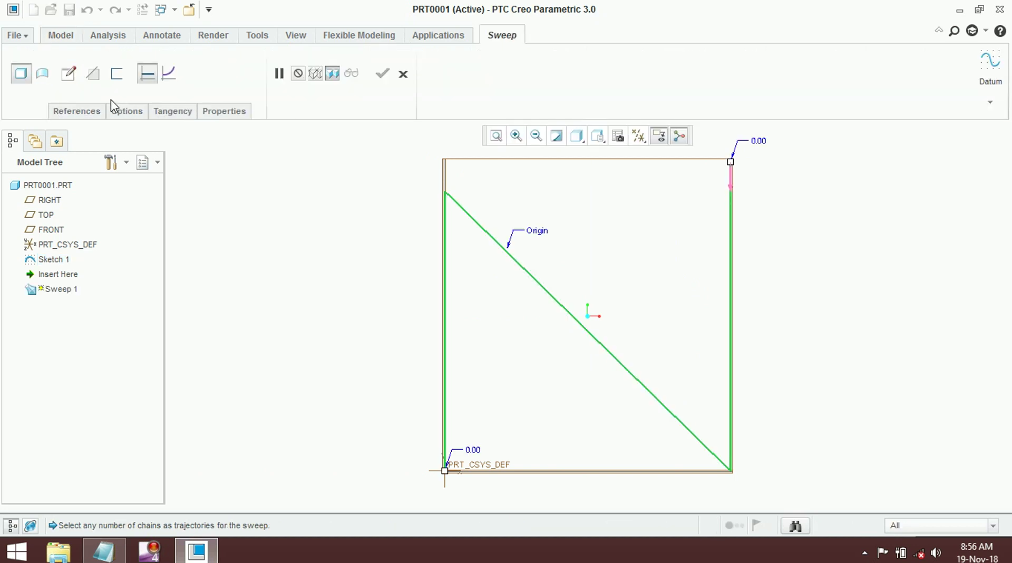
click(68, 73)
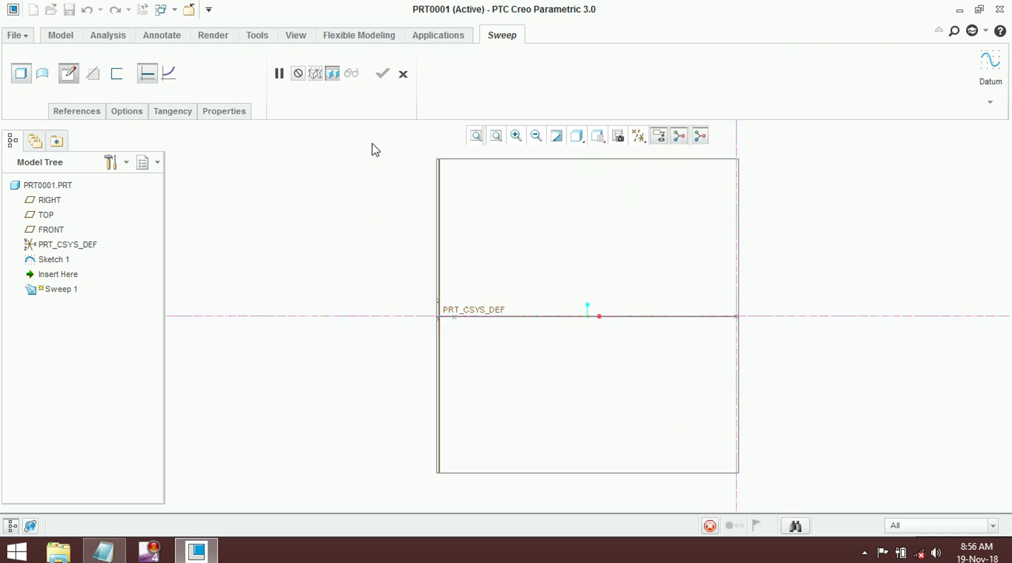
click(314, 91)
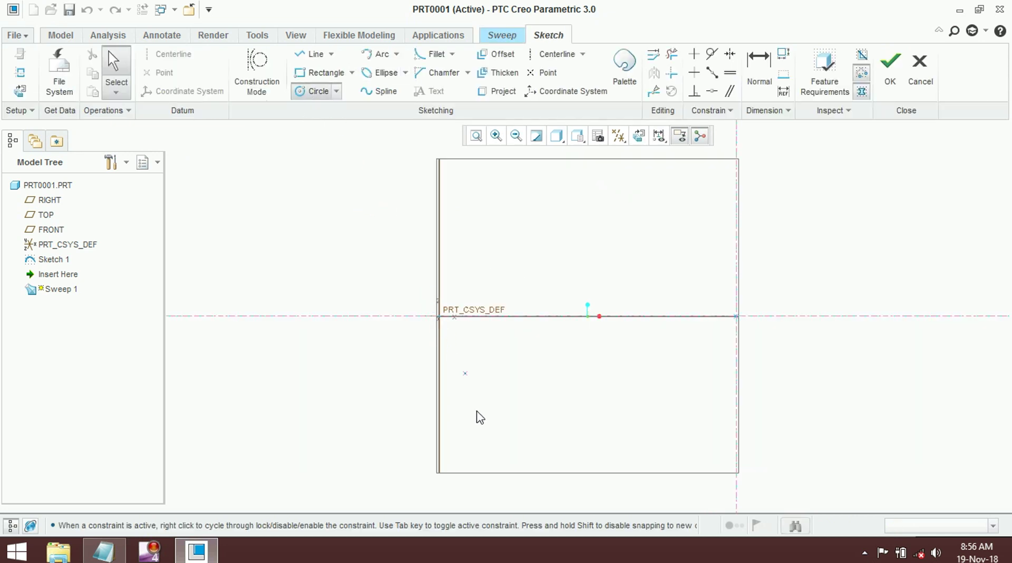
middle_drag(571, 352, 574, 376)
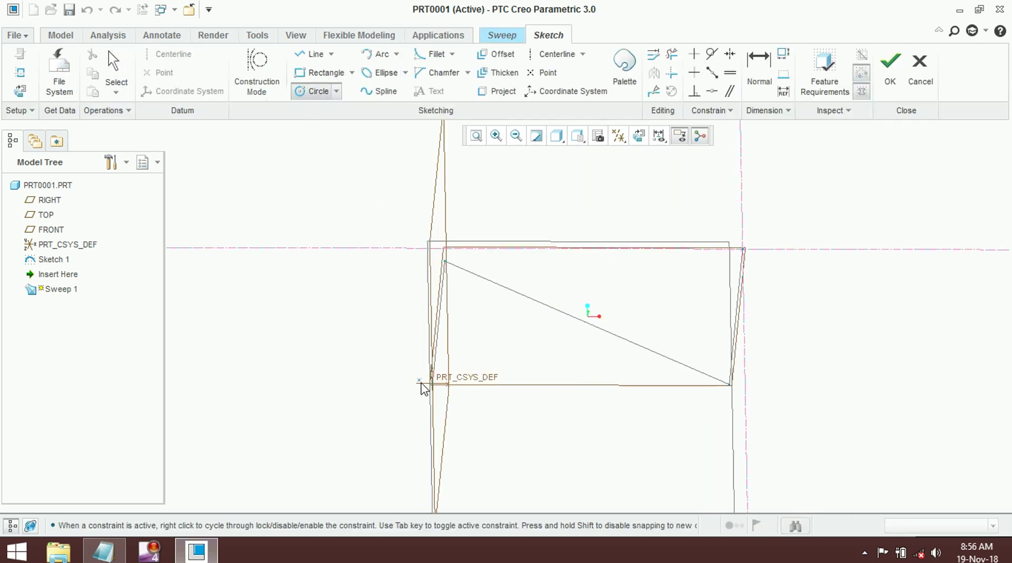
click(743, 250)
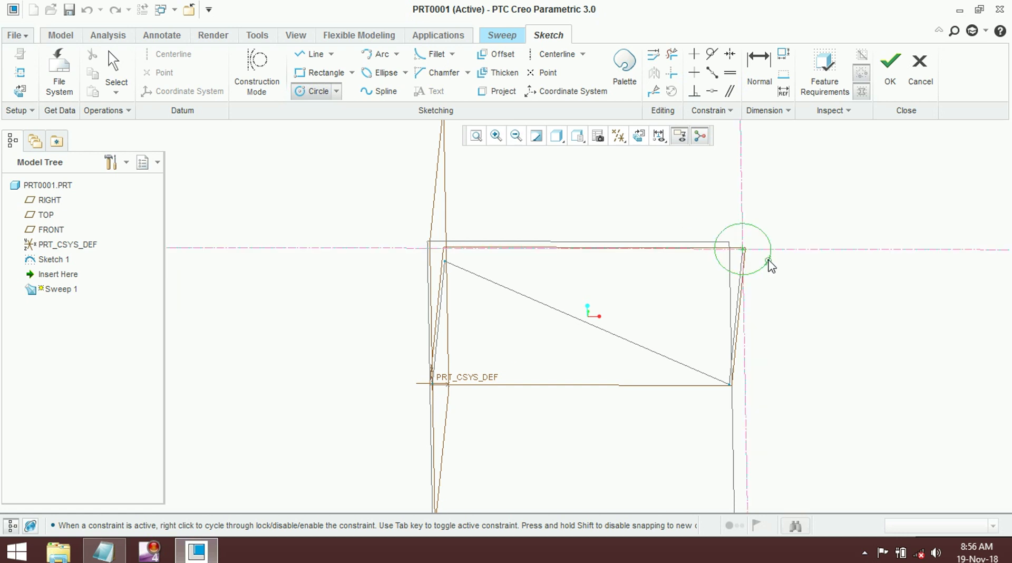
click(768, 264)
click(892, 83)
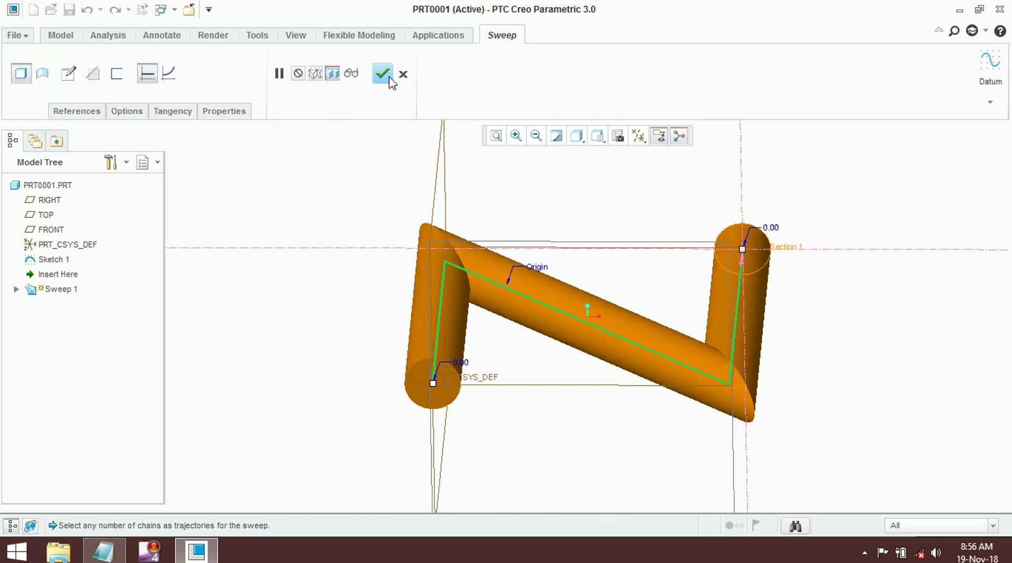
click(389, 78)
Hide all datum features and inspect the swept solid from different angles
click(638, 136)
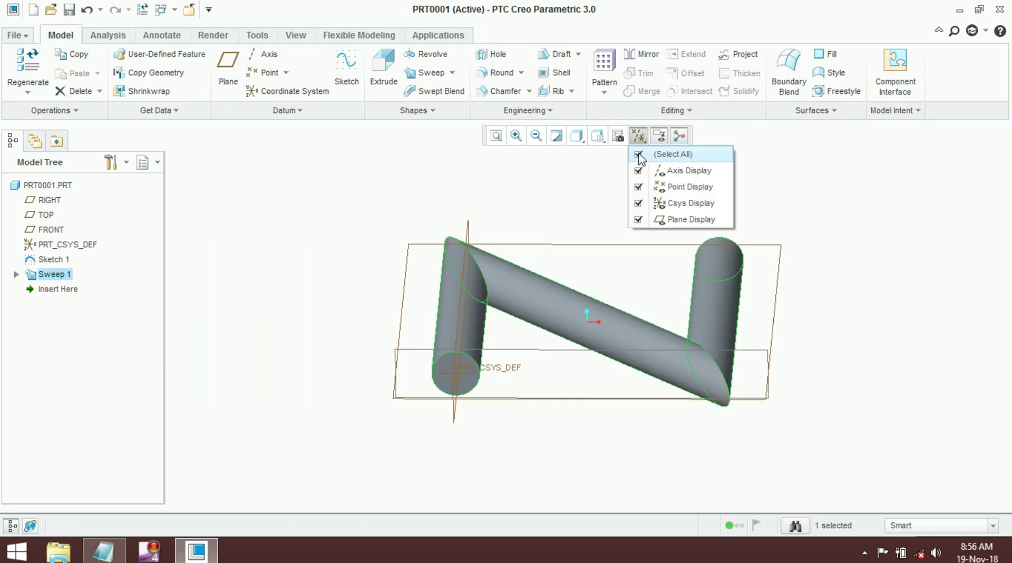
click(640, 158)
middle_drag(592, 216, 614, 269)
click(635, 265)
mouse_move(800, 297)
middle_down()
mouse_move(788, 316)
mouse_move(775, 300)
mouse_move(784, 280)
mouse_move(809, 298)
mouse_move(713, 230)
mouse_move(777, 216)
mouse_move(807, 257)
mouse_move(757, 210)
mouse_move(854, 217)
mouse_move(823, 238)
mouse_move(837, 221)
middle_up()
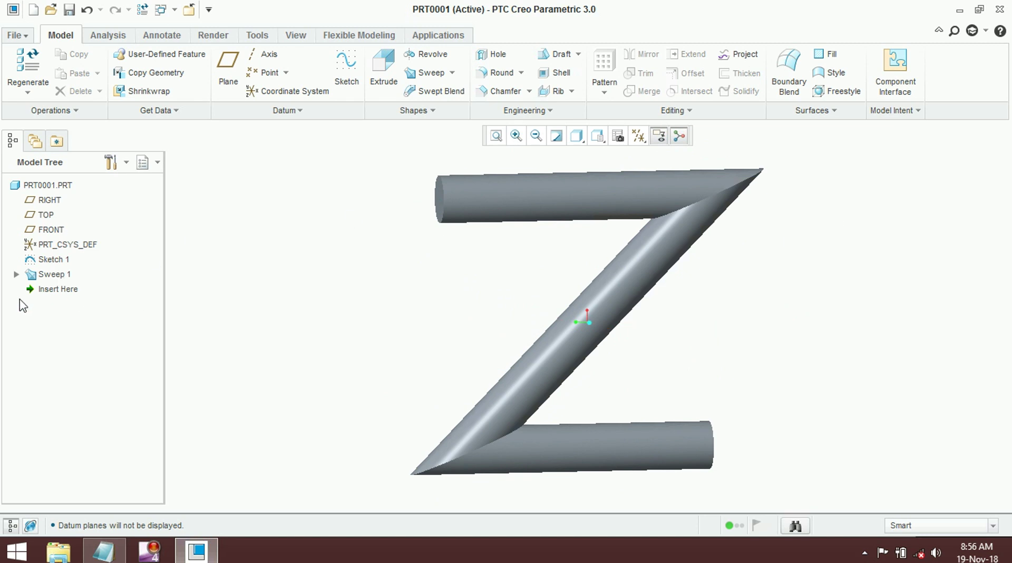
Delete Sketch 1 together with the sweep that depends on it
right_click(50, 260)
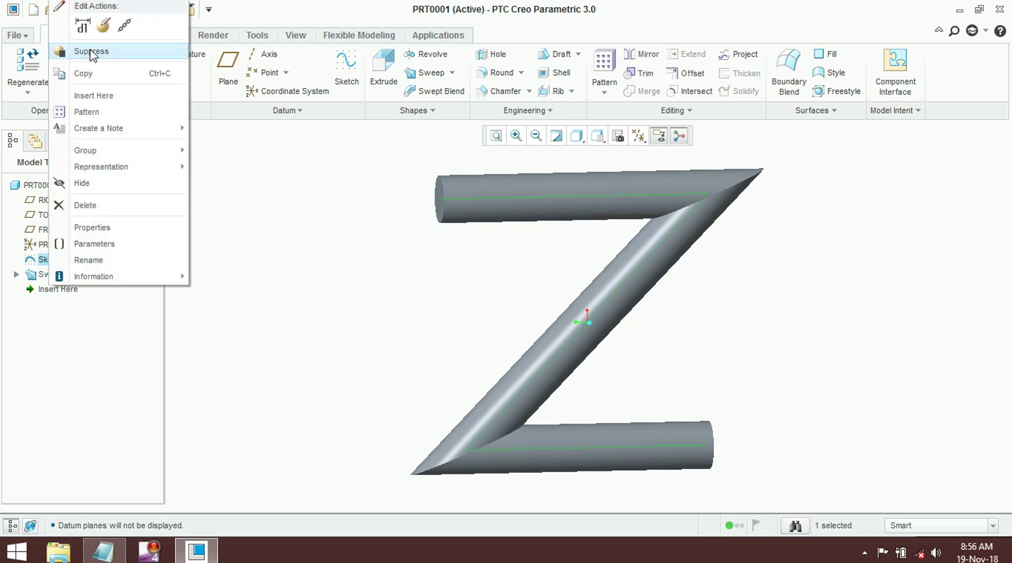
click(87, 205)
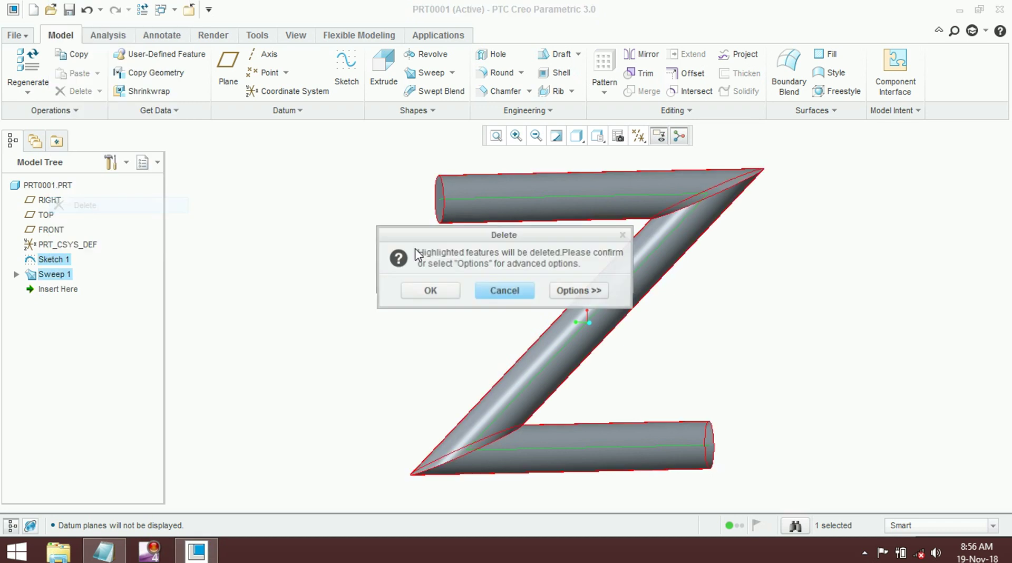
click(430, 291)
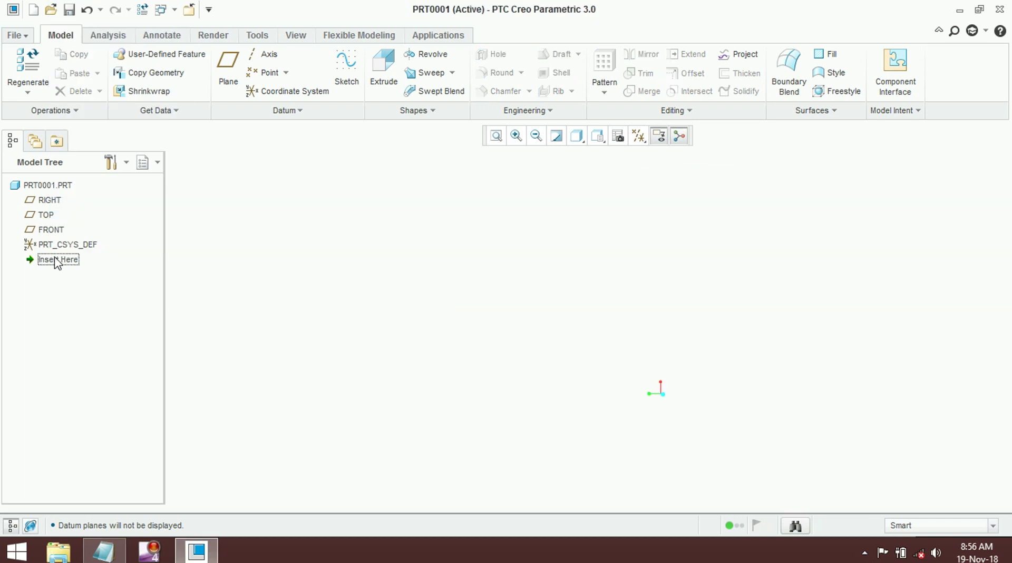
Start a new sketch on the FRONT plane and show all datum features
click(50, 229)
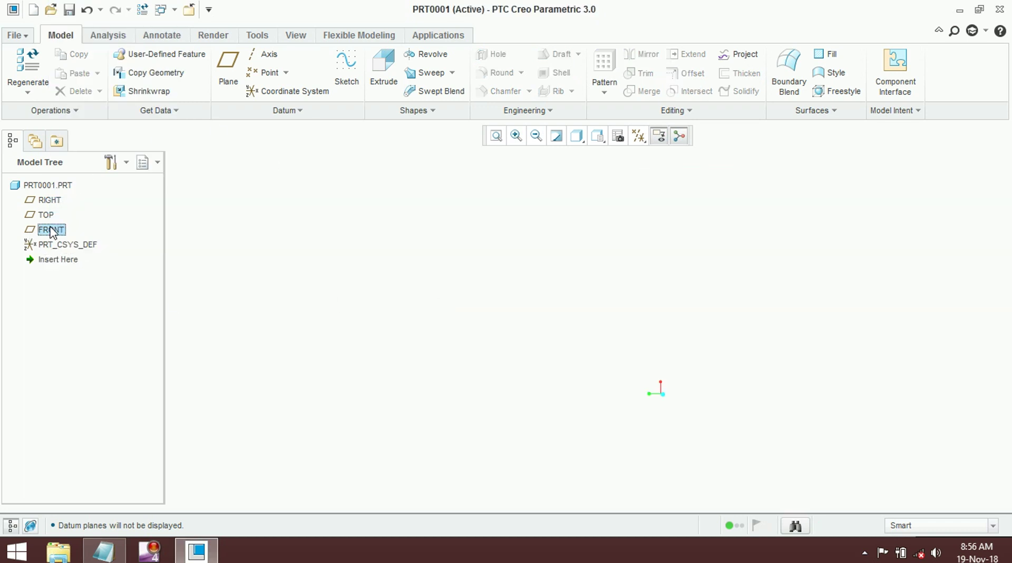
click(346, 68)
click(639, 136)
click(618, 136)
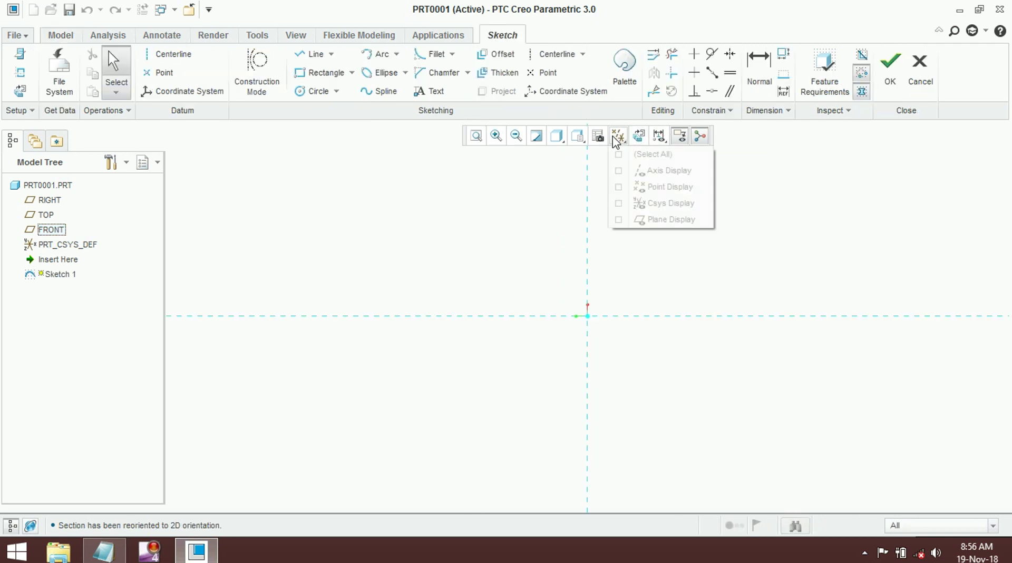
click(630, 156)
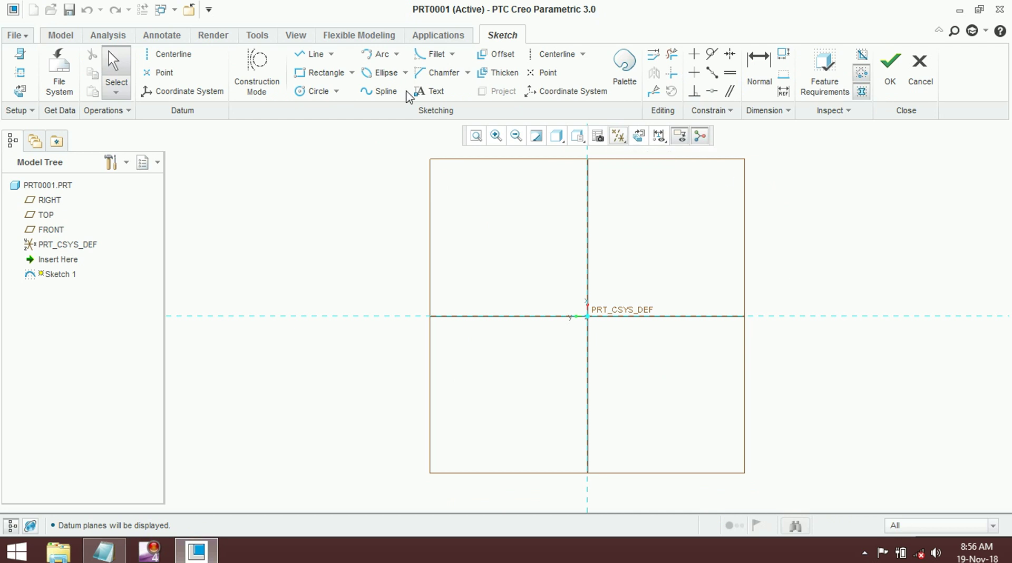
Sketch a vertical line upward from the origin, set its length to 500 mm, and finish the sketch
click(310, 58)
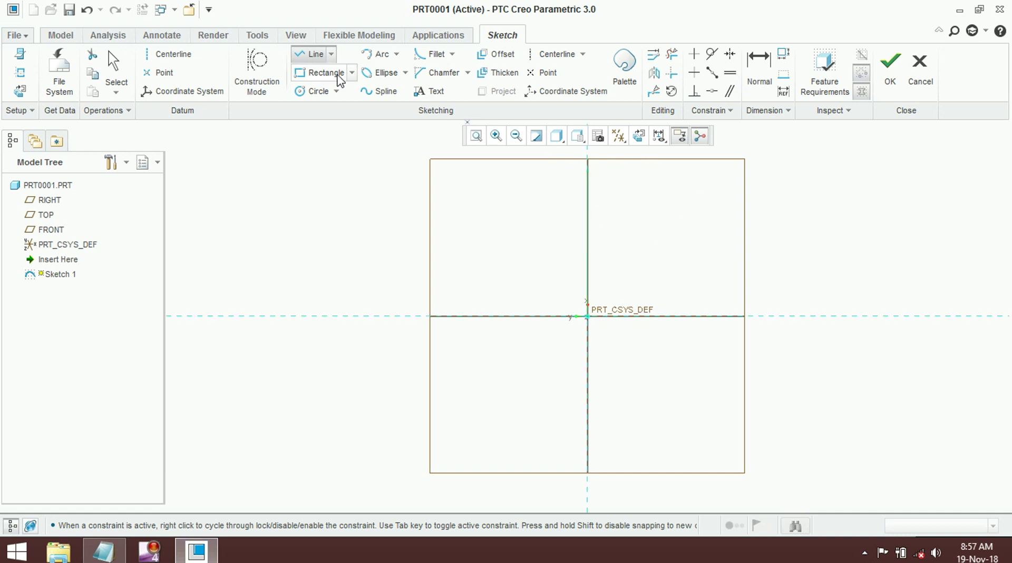
middle_click(650, 259)
double_click(600, 228)
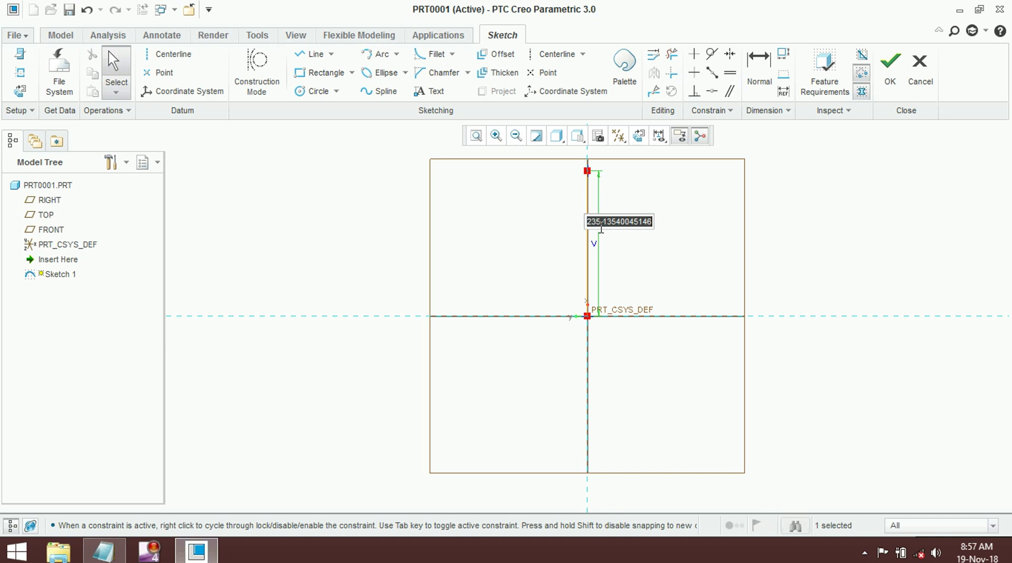
text(500)
key(Return)
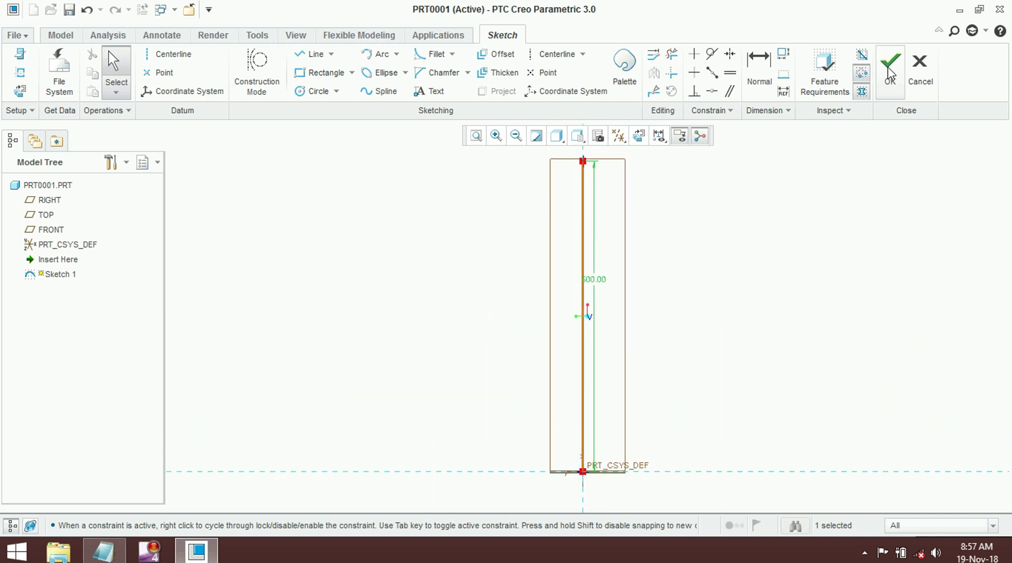
click(899, 90)
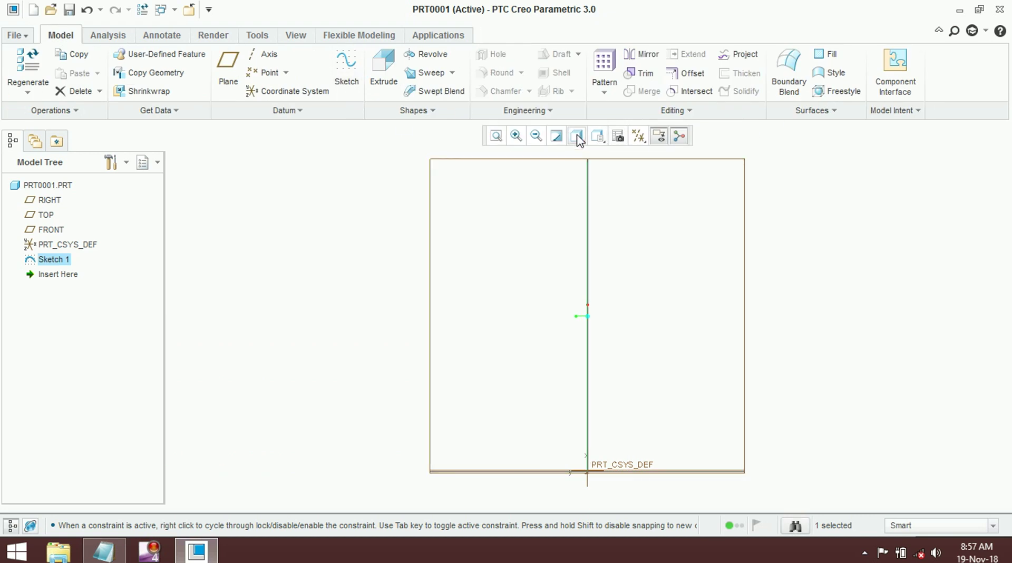
Start a new sketch on the FRONT plane, oriented with the RIGHT plane as the Top reference
click(349, 79)
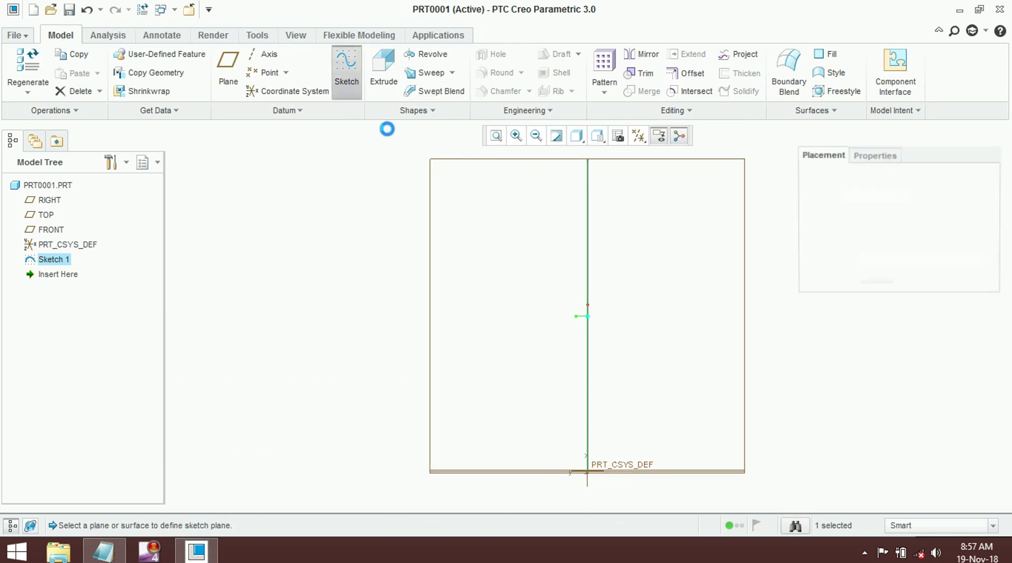
click(508, 159)
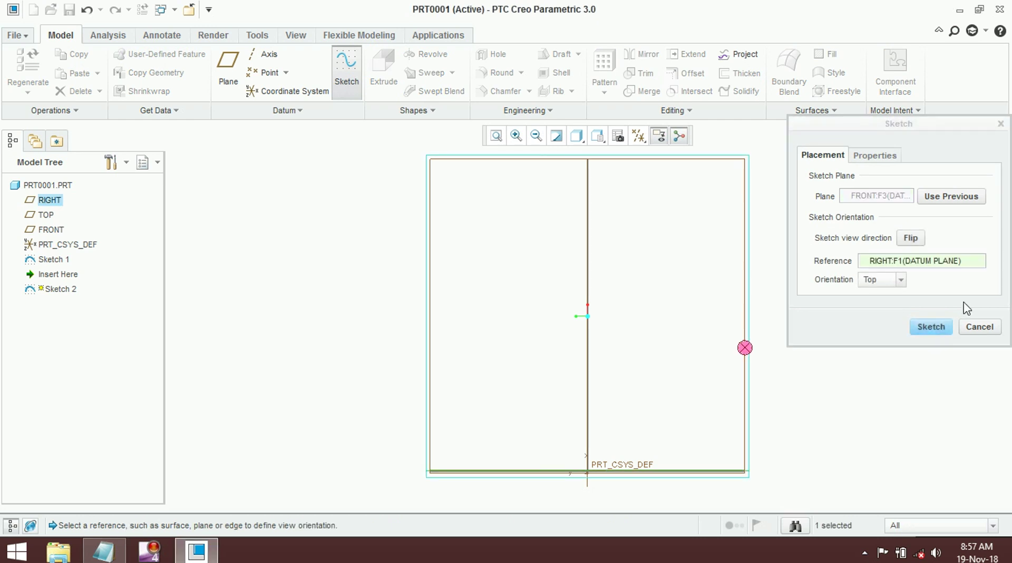
click(930, 326)
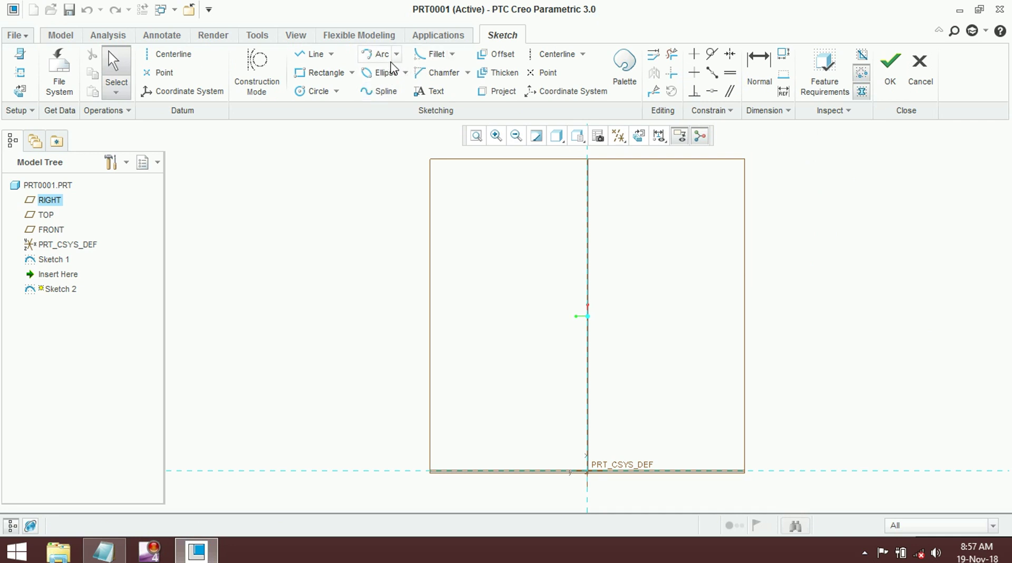
Sketch a three-point arc of about 221 mm radius beside the vertical trajectory, starting on the horizontal reference and bulging outward
click(396, 54)
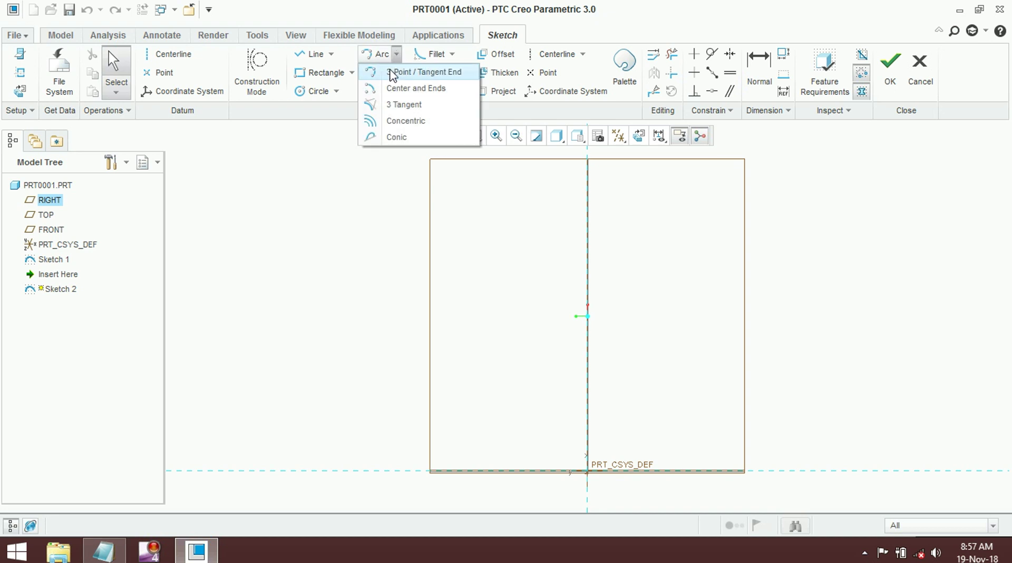
click(400, 70)
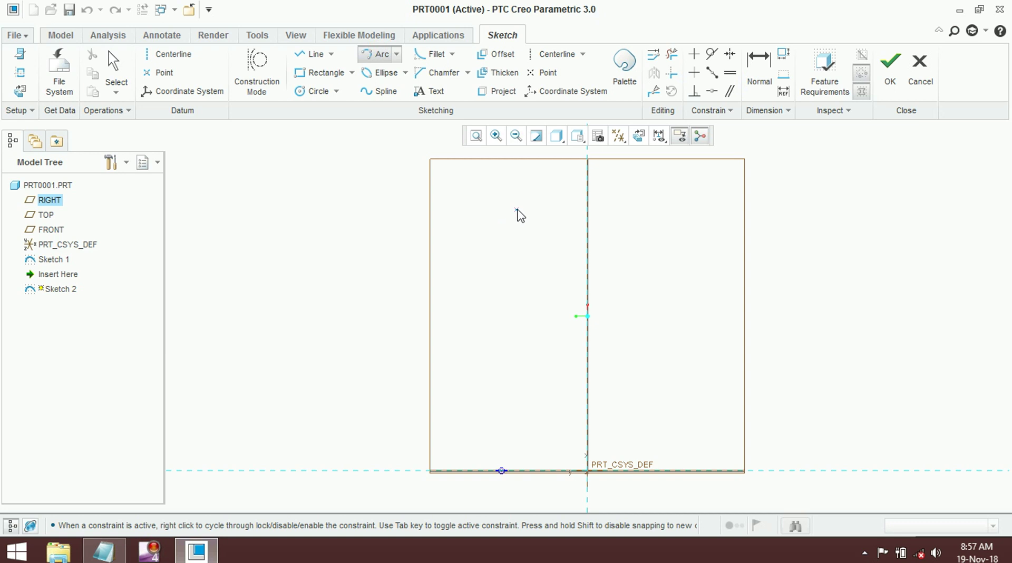
click(519, 225)
click(433, 349)
middle_click(435, 348)
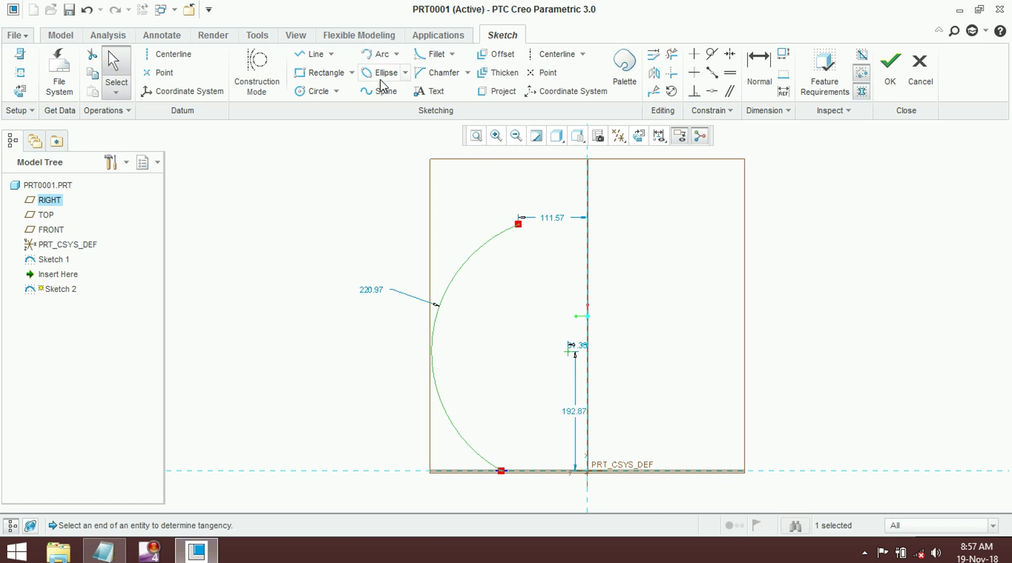
Draw a curved neck spline from the arc's upper end to a point about 510 mm high and 130 mm from the vertical axis
click(381, 92)
click(517, 224)
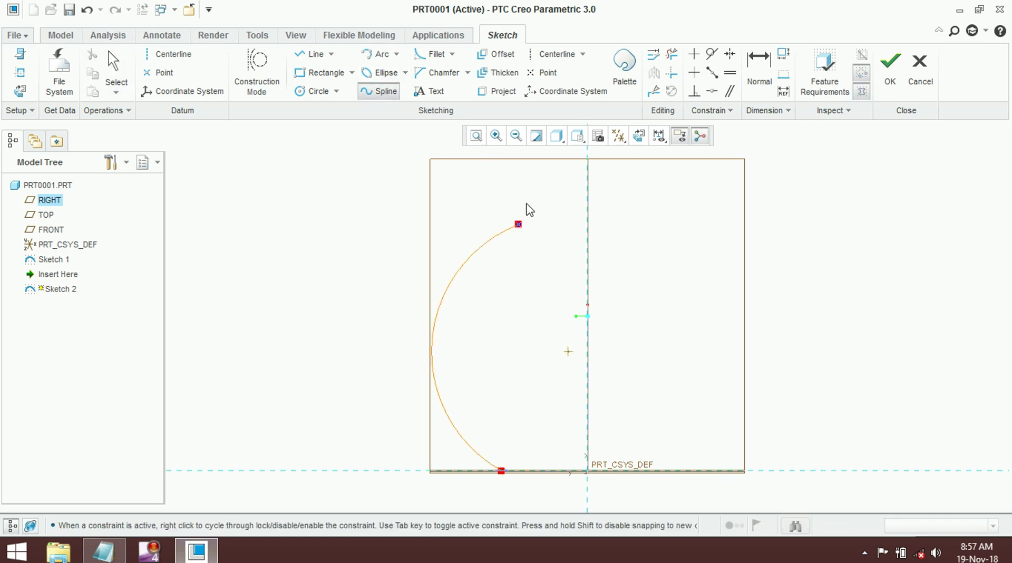
click(537, 195)
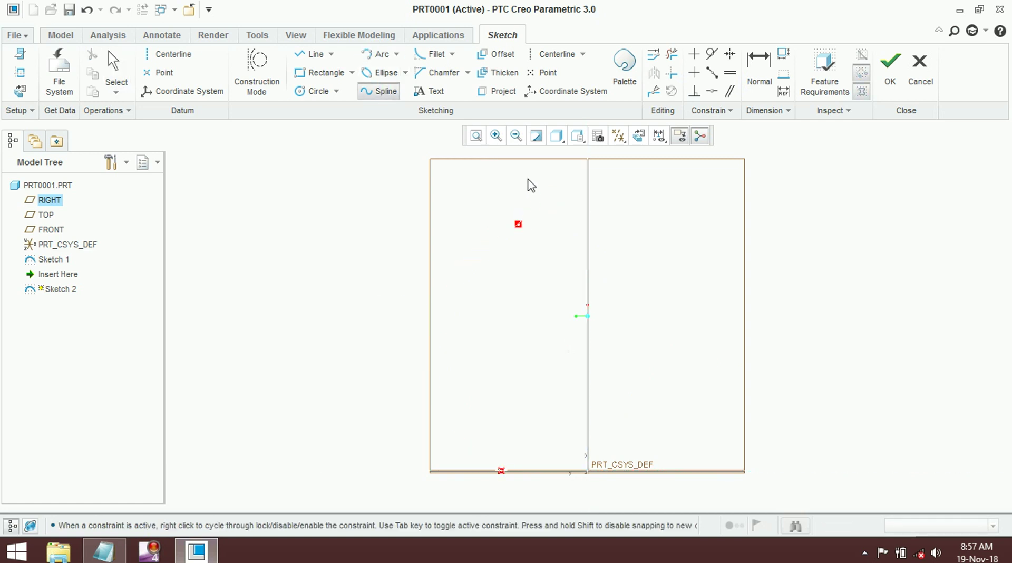
click(508, 156)
middle_click(638, 181)
Add a vertical centerline along the trajectory, mirror the arc and spline about it, and finish the sketch
click(153, 57)
click(586, 167)
click(589, 180)
middle_click(589, 181)
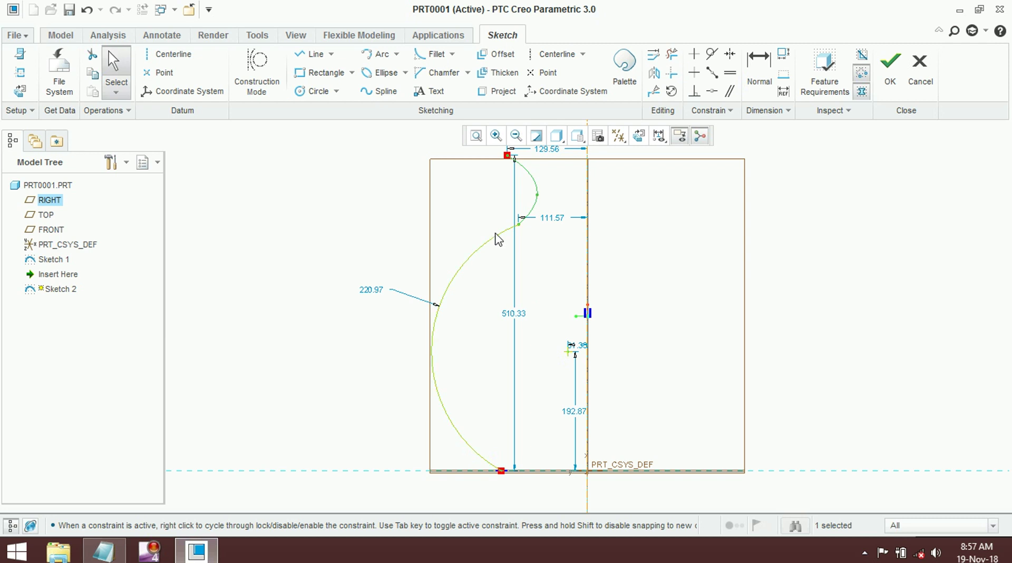
click(654, 72)
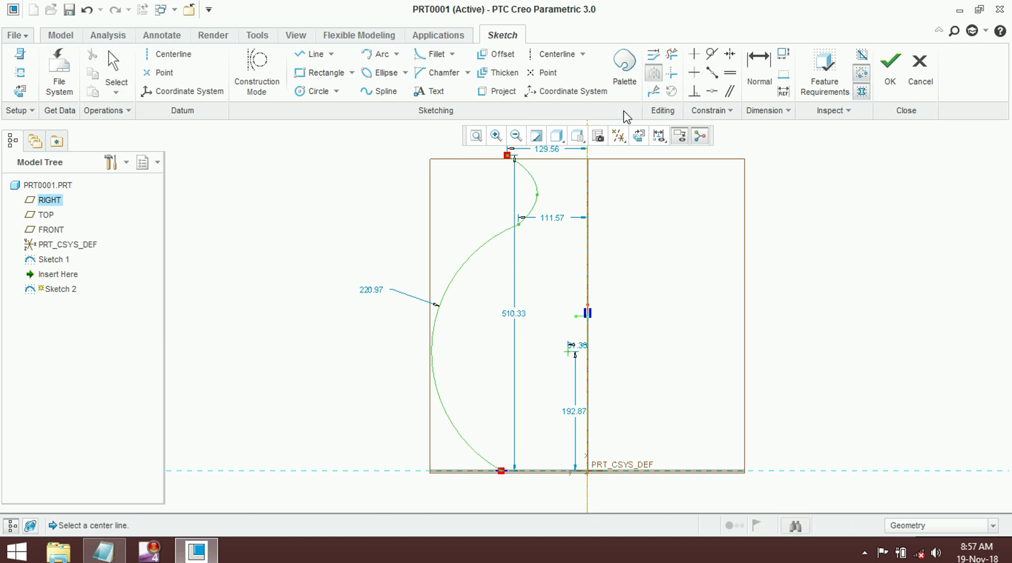
click(587, 154)
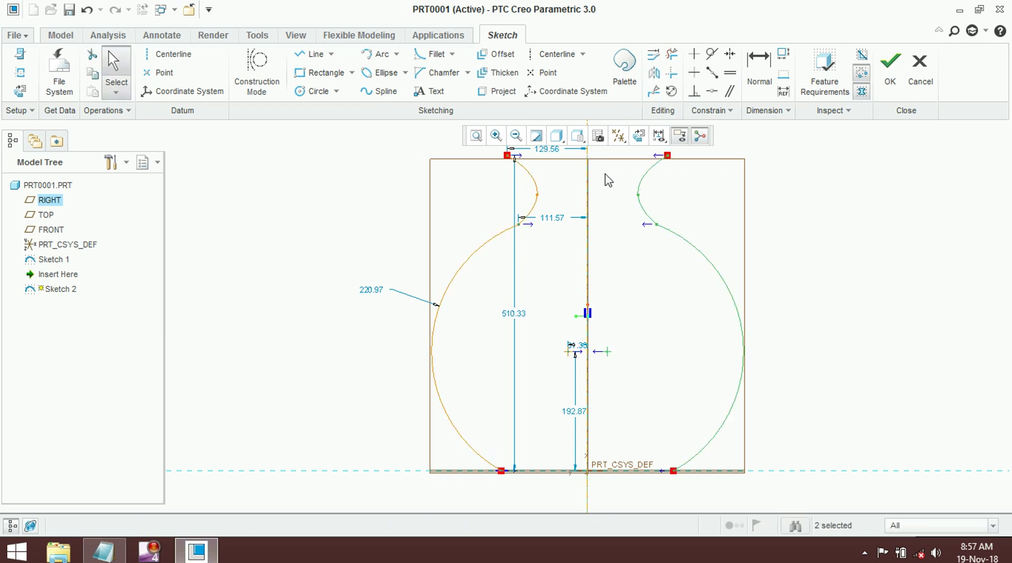
click(891, 84)
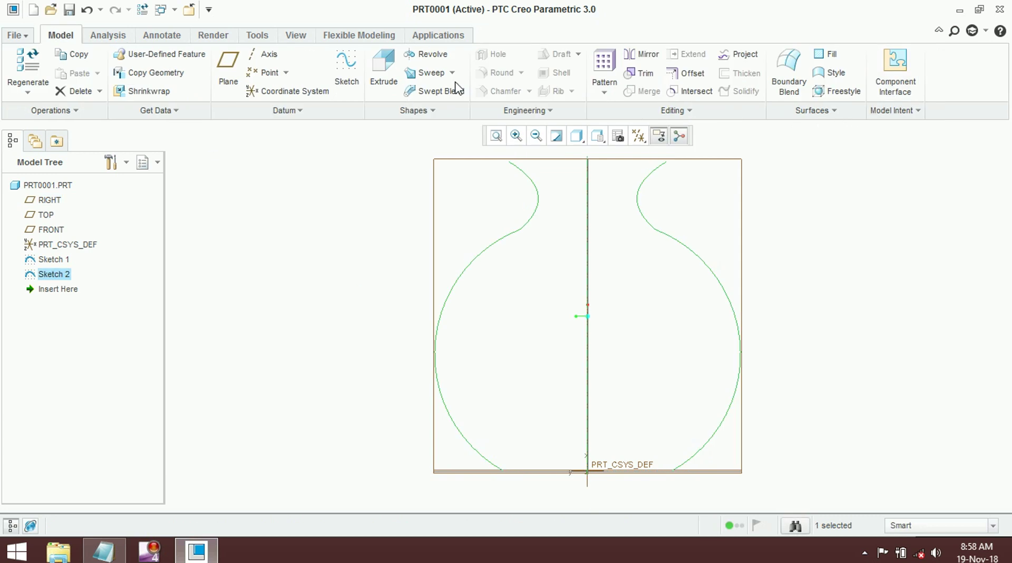
Start a Sweep with the vertical line as origin trajectory and both mirrored profile curves as additional chains
click(430, 72)
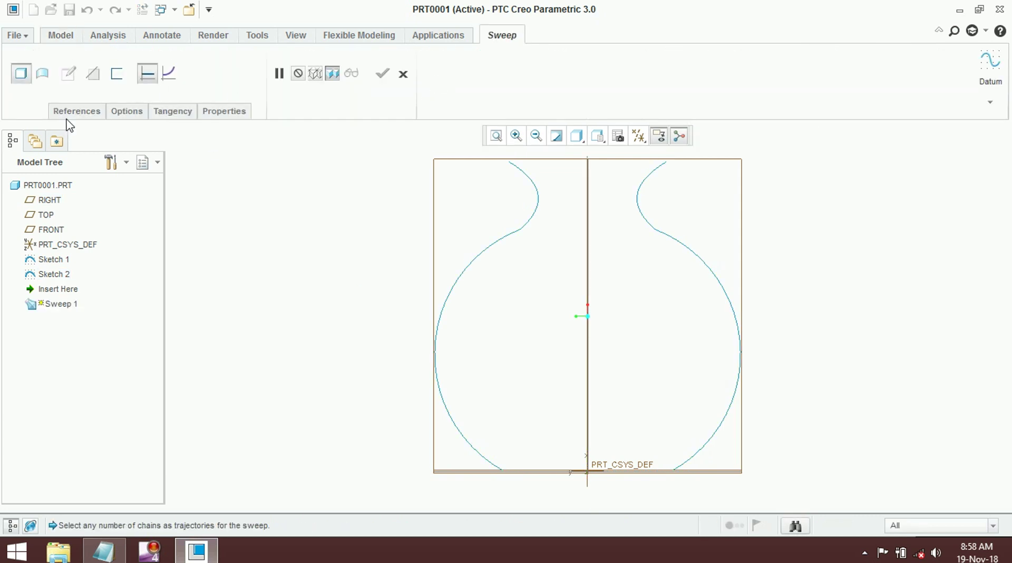
click(587, 255)
ctrl+click(643, 216)
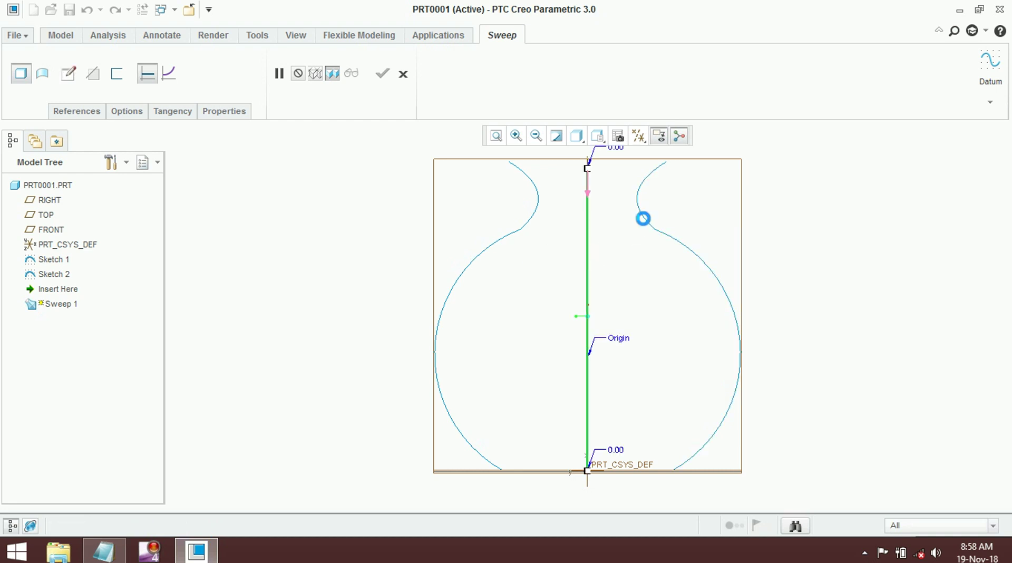
ctrl+click(527, 223)
Sketch a circular sweep section centred on the origin trajectory and passing through the side curve, and complete the sweep
click(68, 73)
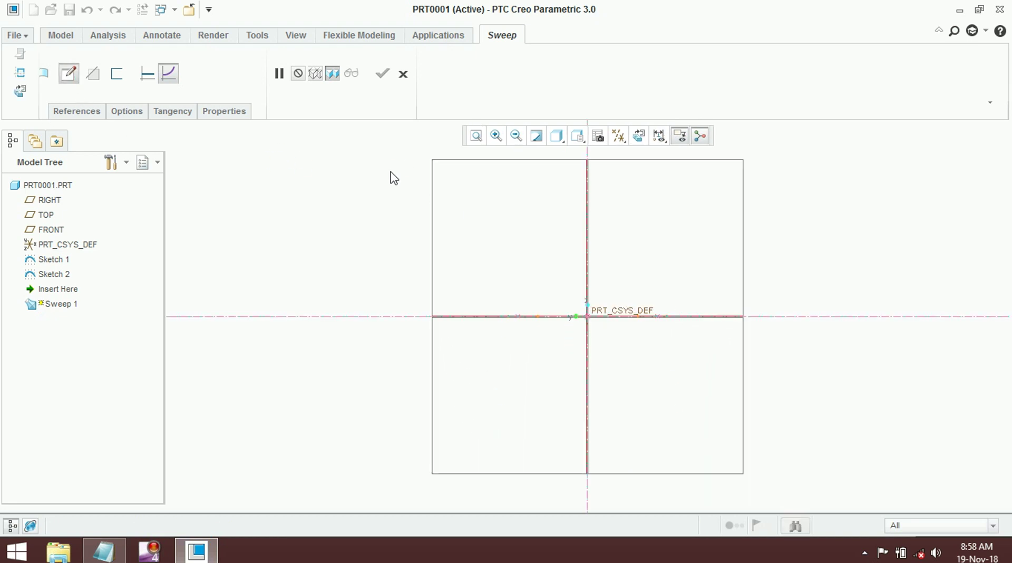
click(314, 90)
mouse_move(657, 228)
middle_down()
mouse_move(650, 262)
mouse_move(606, 226)
middle_up()
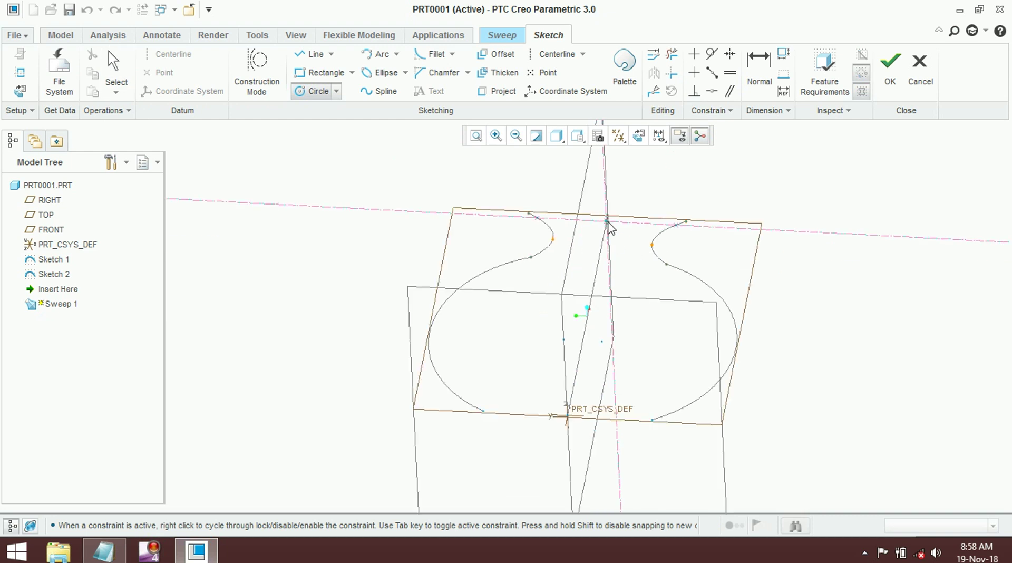
click(607, 220)
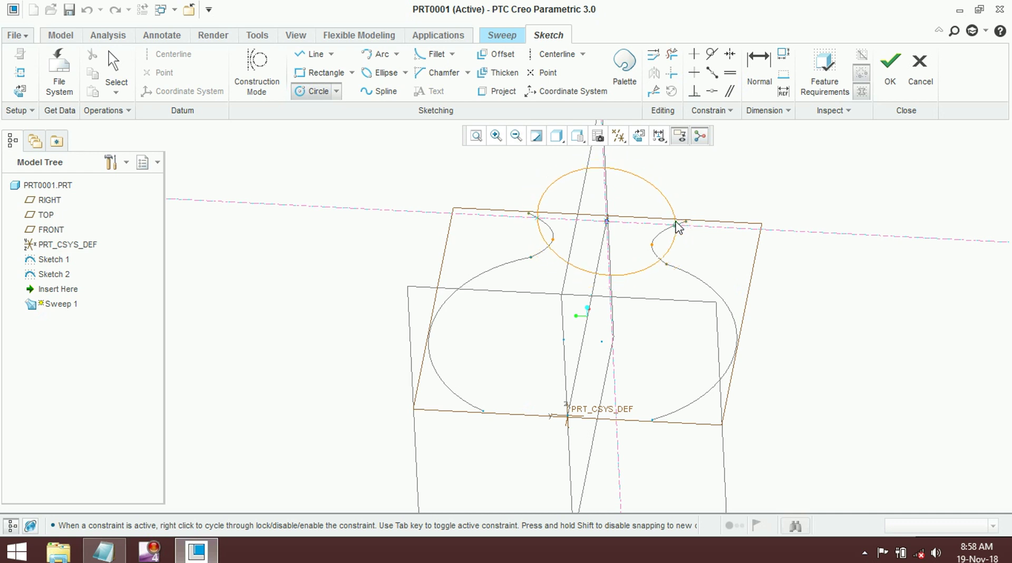
click(677, 227)
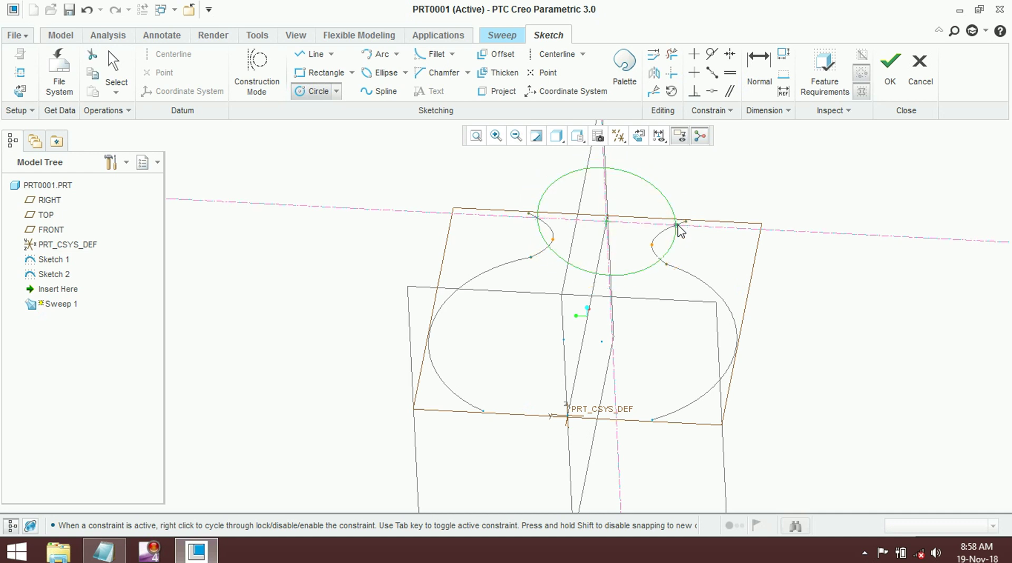
middle_click(680, 230)
click(889, 66)
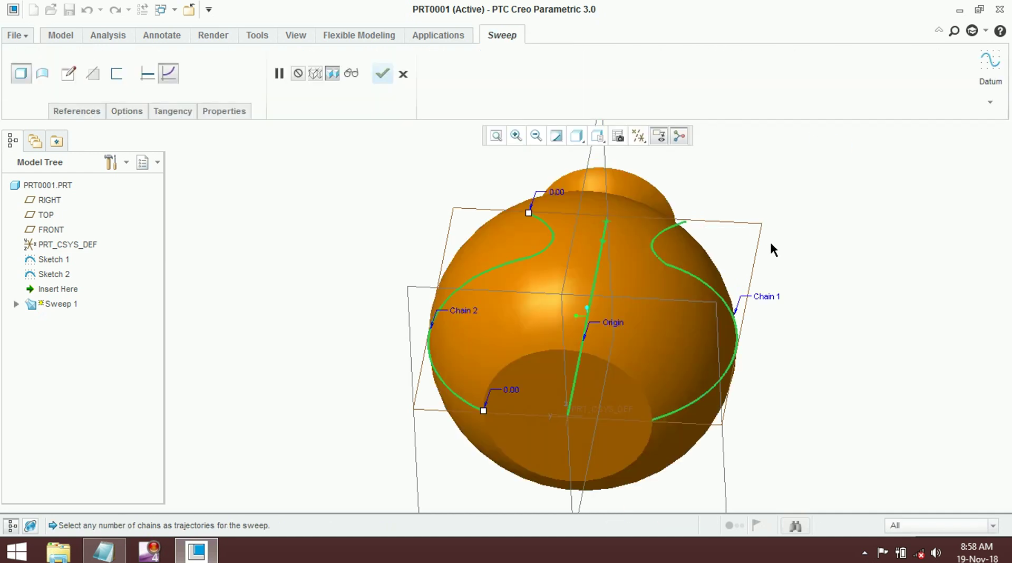
middle_drag(865, 298, 891, 313)
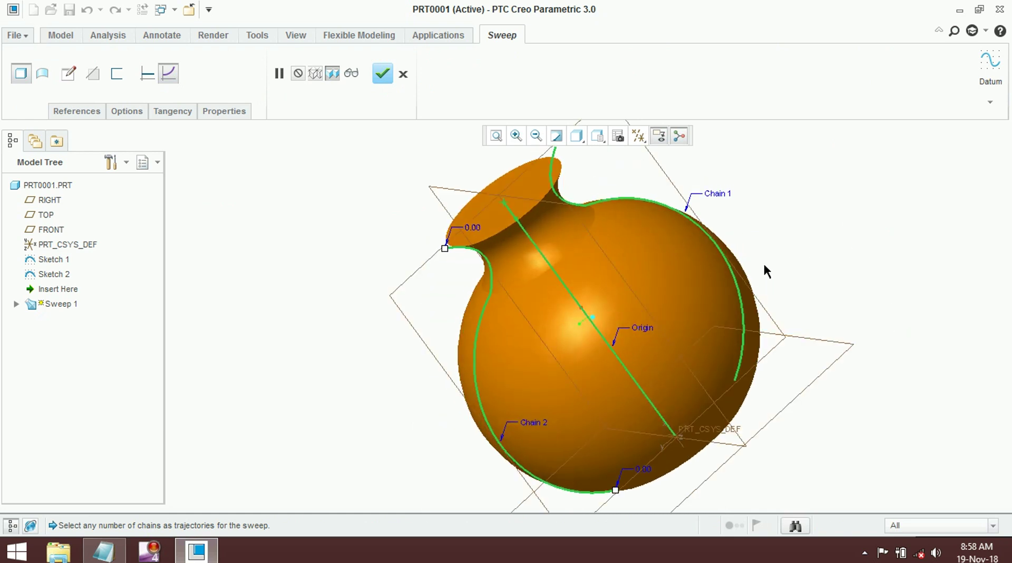
click(379, 79)
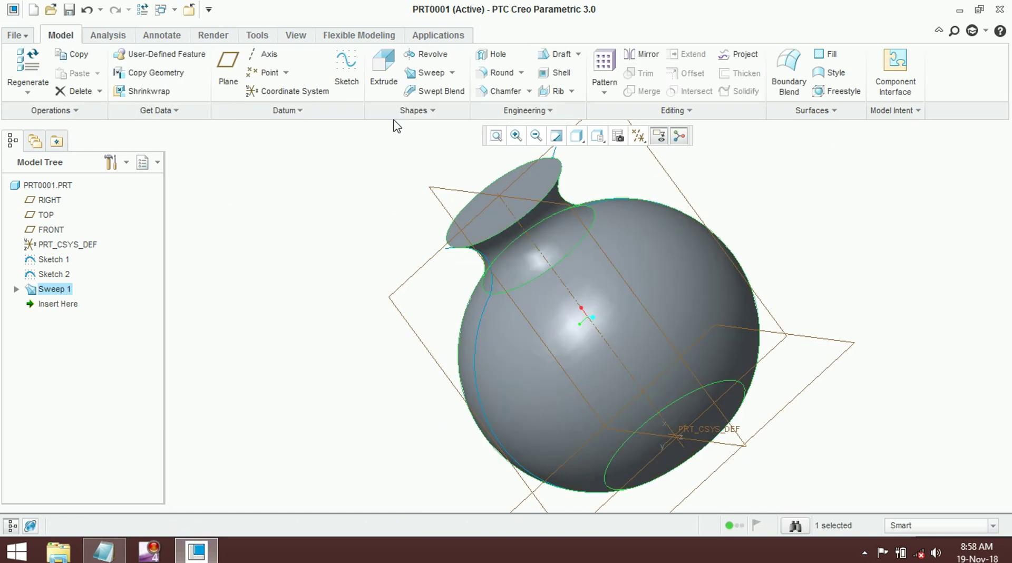
Hide the display of all datum axes, points, coordinate systems and planes
click(866, 238)
click(638, 136)
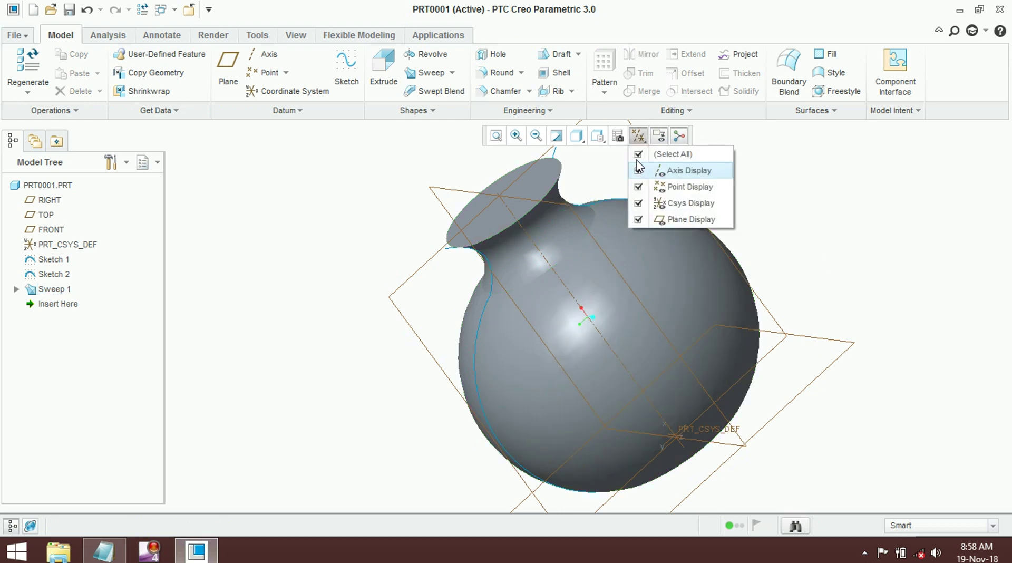
click(638, 154)
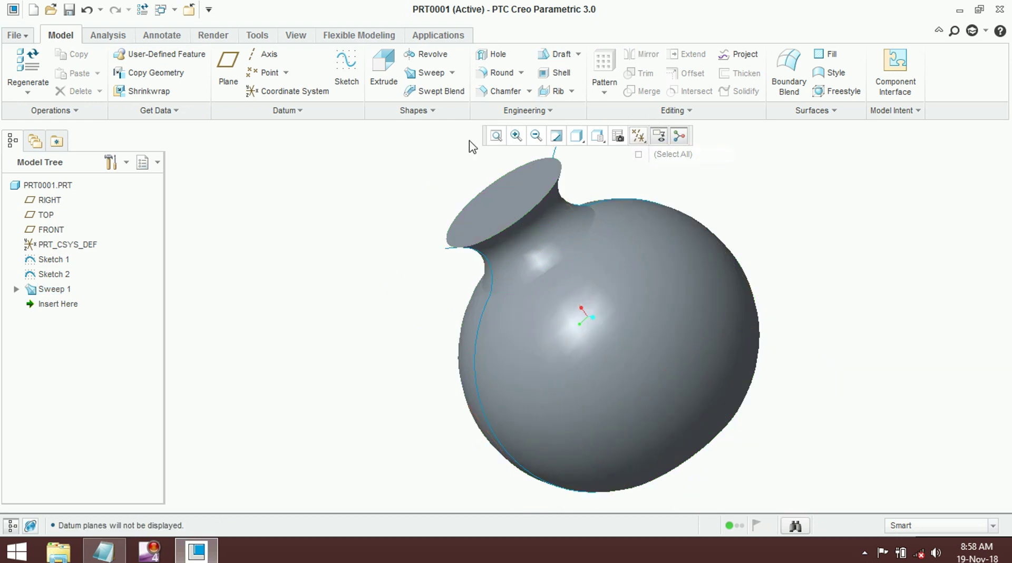
Shell the swept pot with a thickness of 1, removing the flat face at the neck opening
click(556, 73)
click(517, 203)
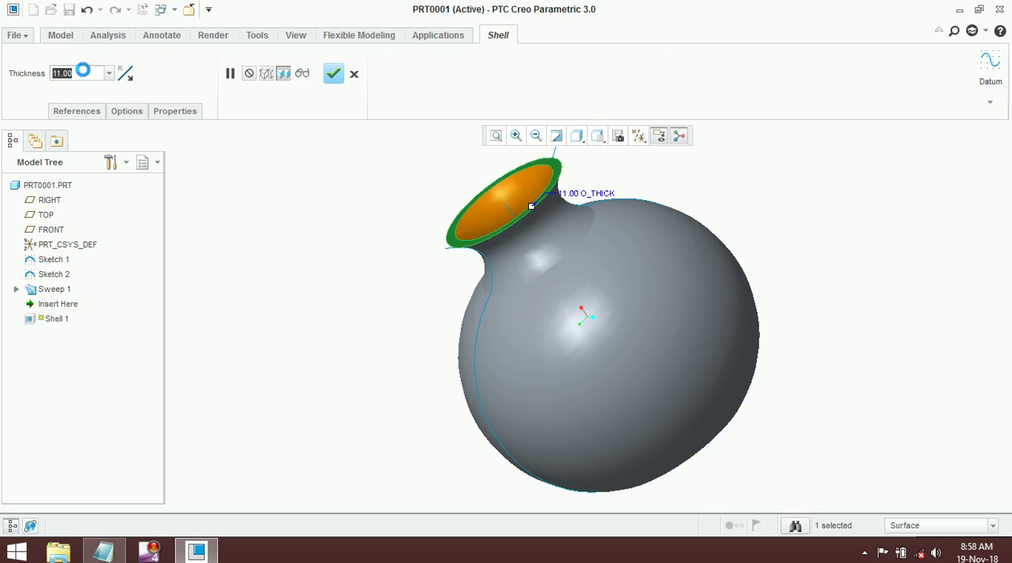
text(12)
text(1)
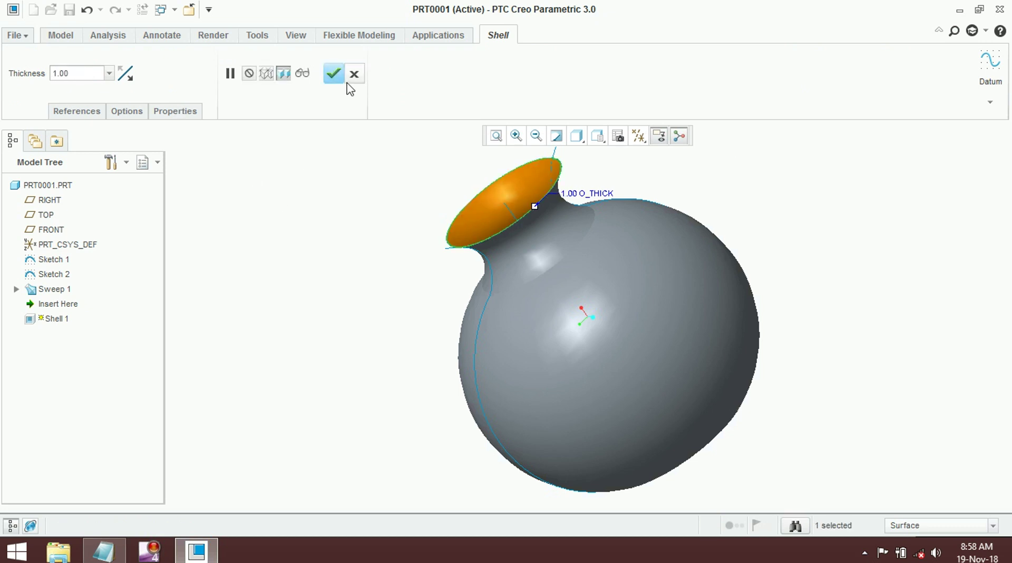
click(334, 74)
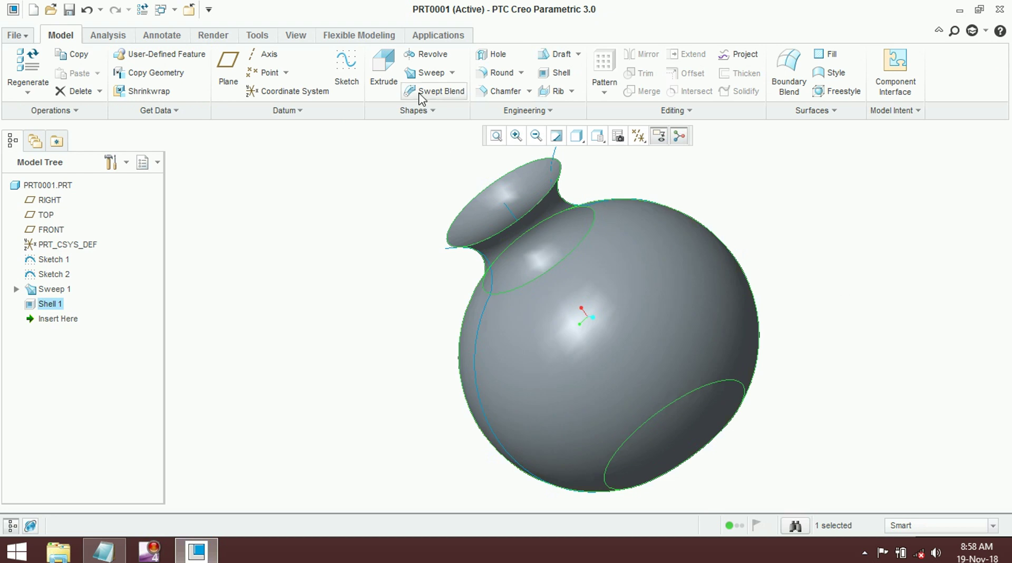
Apply the dark reddish-brown wood appearance to the pot's body, neck and inner surfaces
click(343, 321)
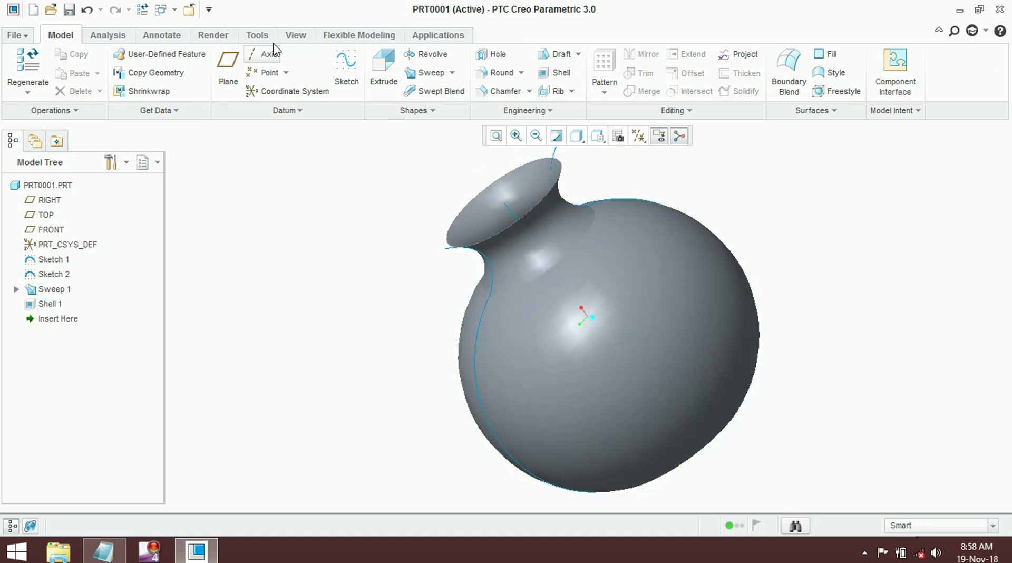
click(298, 35)
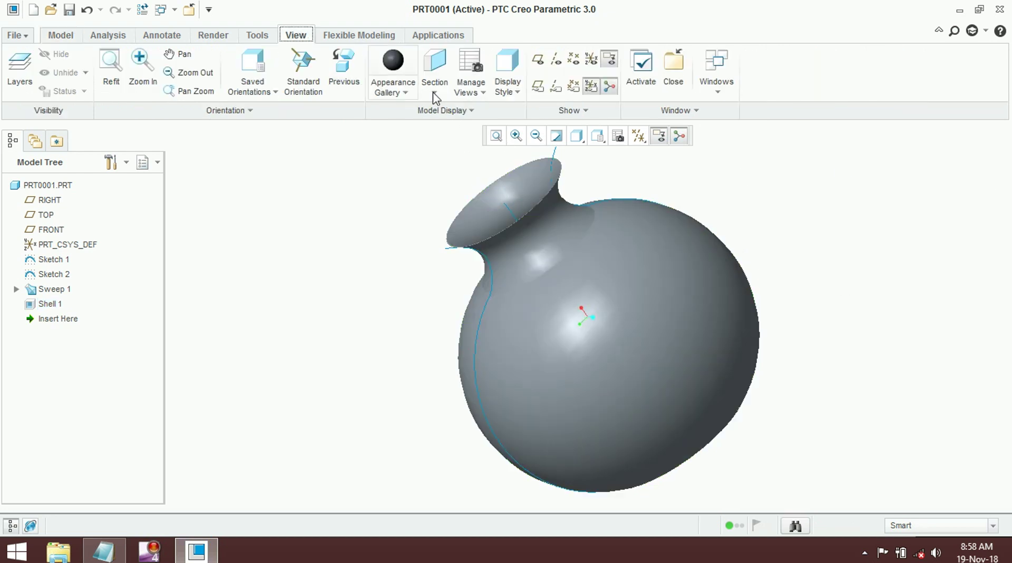
click(405, 92)
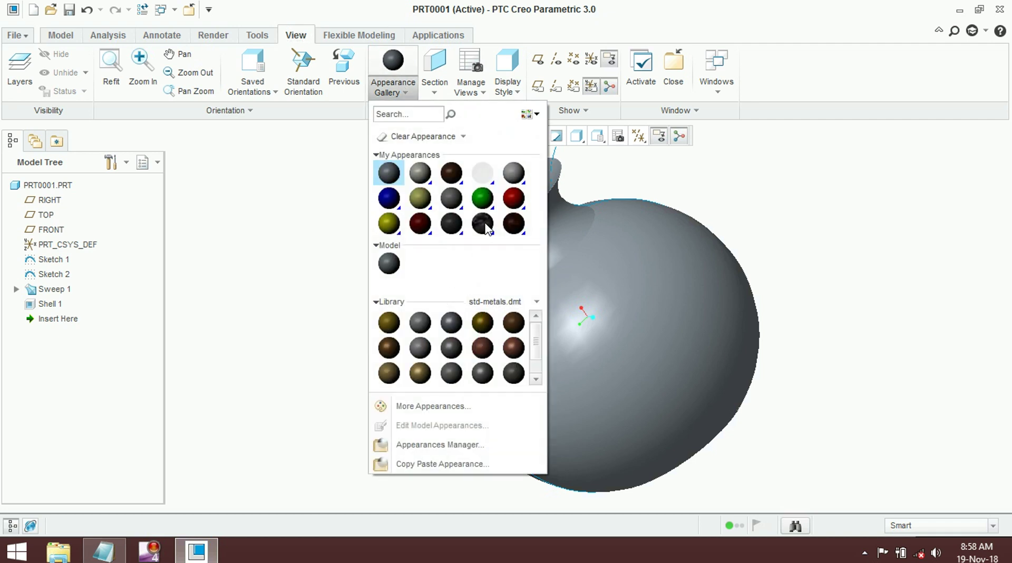
click(517, 227)
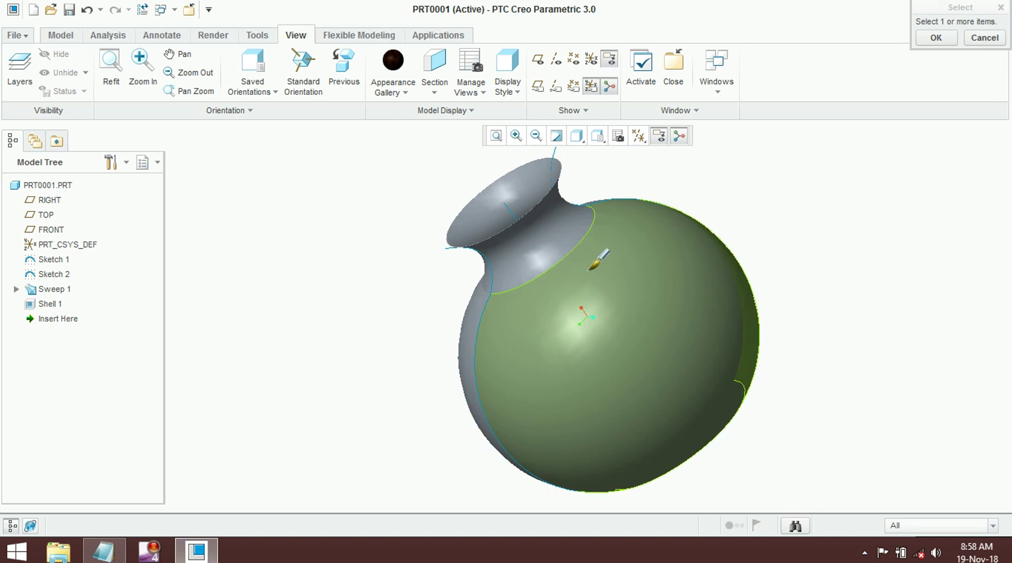
click(619, 287)
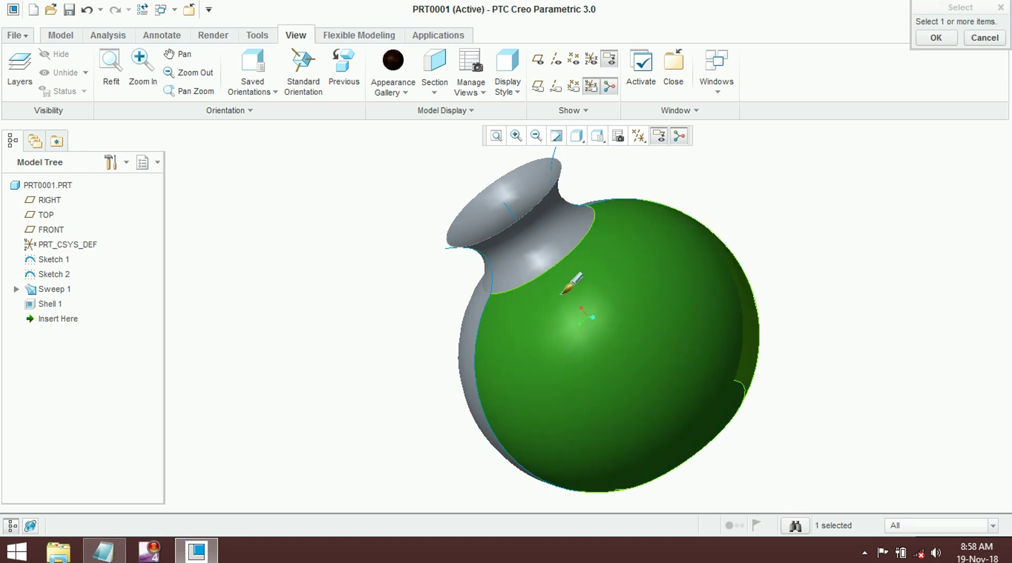
ctrl+click(474, 305)
ctrl+click(532, 251)
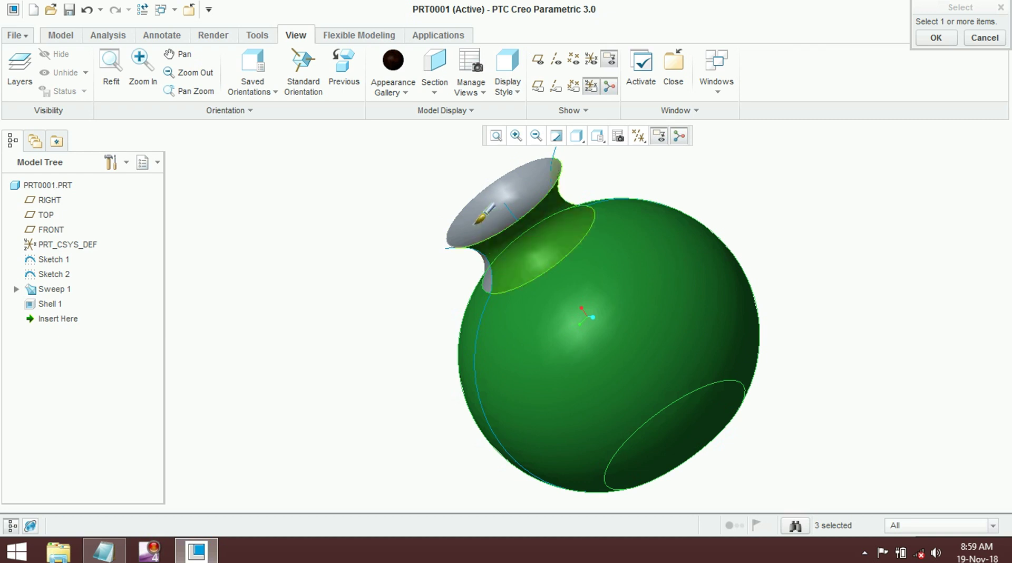
ctrl+click(520, 191)
ctrl+click(489, 275)
click(935, 38)
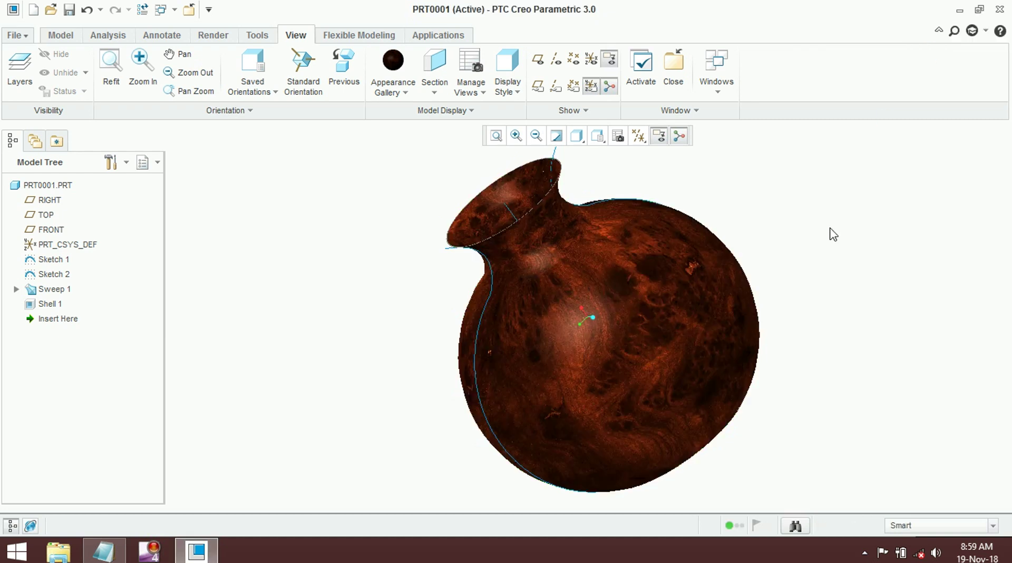
Hide Sketch 2 so that the side profile curves no longer display on the pot
middle_drag(831, 243, 803, 219)
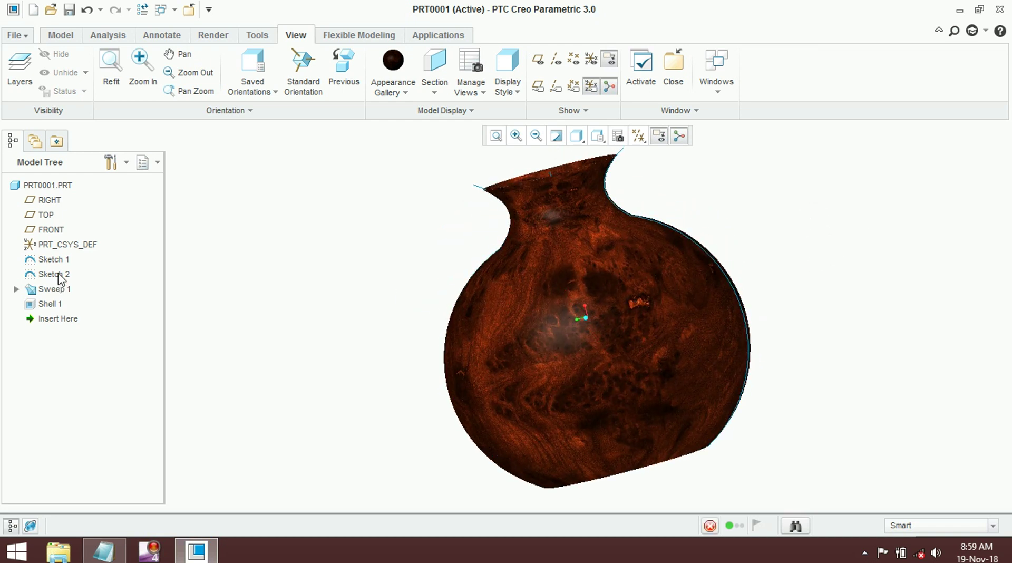
right_click(59, 275)
click(87, 182)
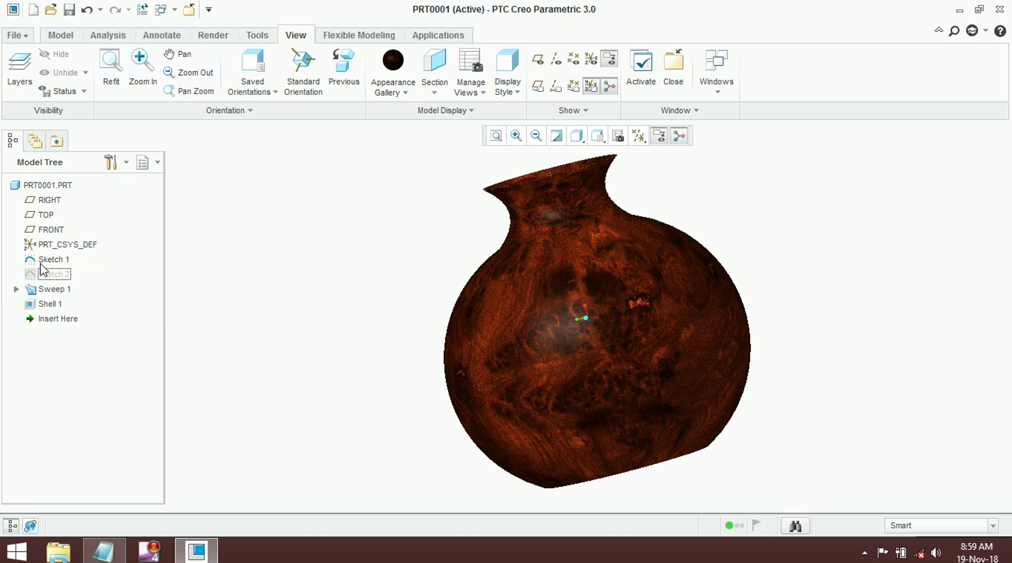
Hide Sketch 1 so that the central trajectory line no longer displays on the pot
right_click(49, 259)
click(84, 185)
Apply the dark reddish-brown wood appearance to the thin rim face around the neck opening
mouse_move(587, 315)
middle_down()
mouse_move(549, 305)
mouse_move(626, 305)
mouse_move(641, 362)
mouse_move(629, 312)
middle_up()
scroll(535, 248, up, 10)
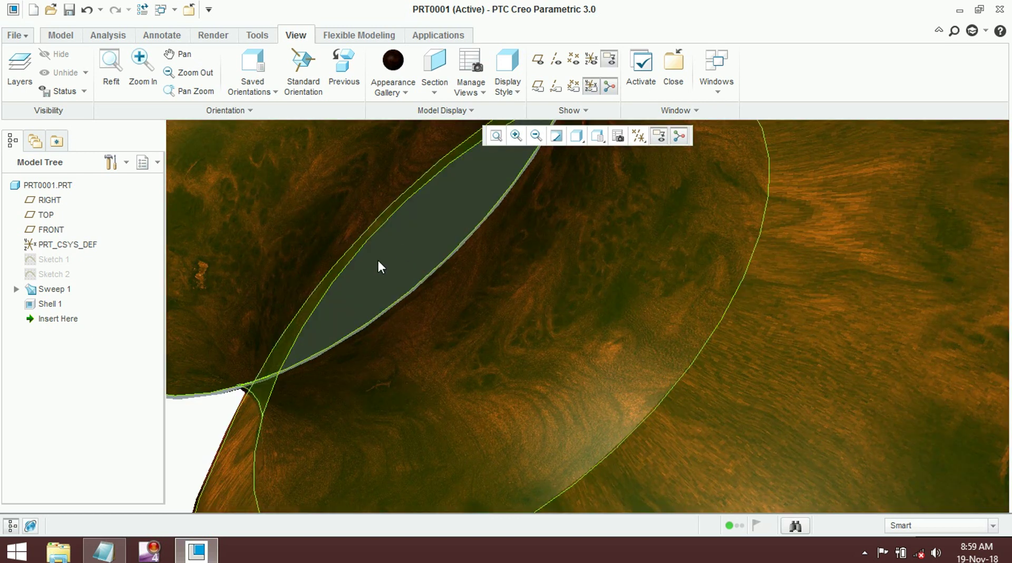
click(393, 63)
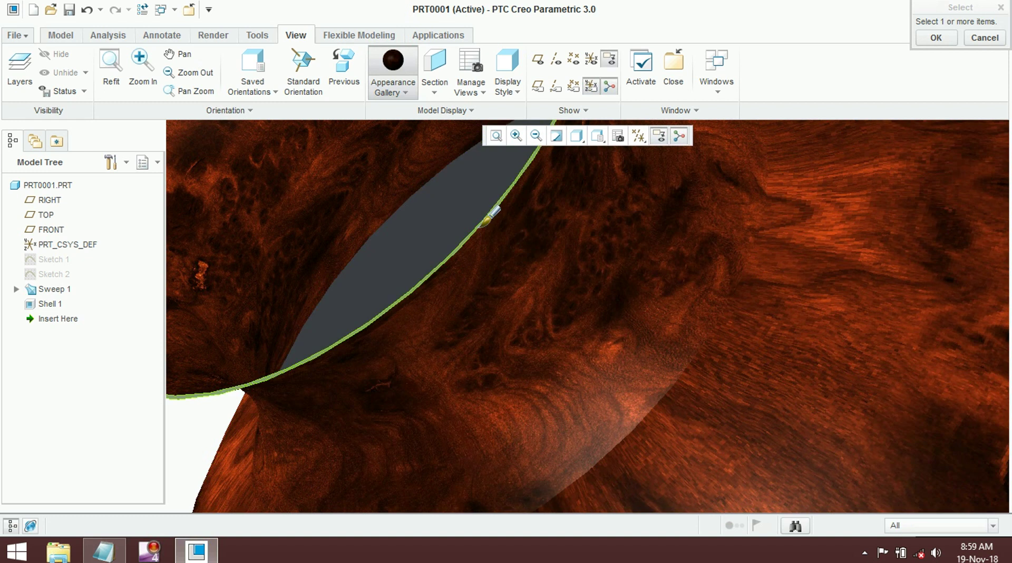
click(514, 216)
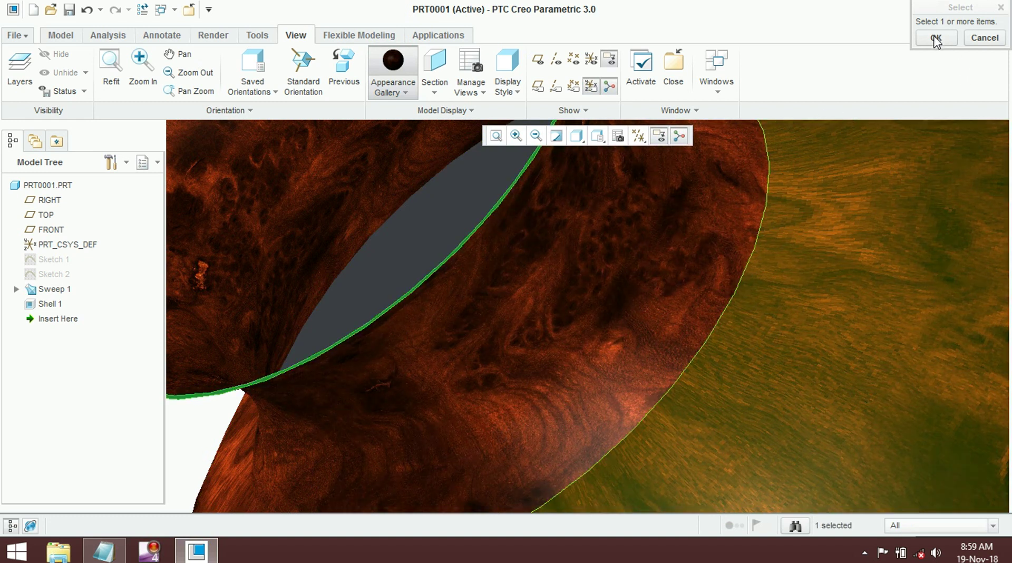
click(935, 38)
Examine the wood-finished pot from several sides, including the neck opening, the body and the flat base
scroll(653, 303, down, 6)
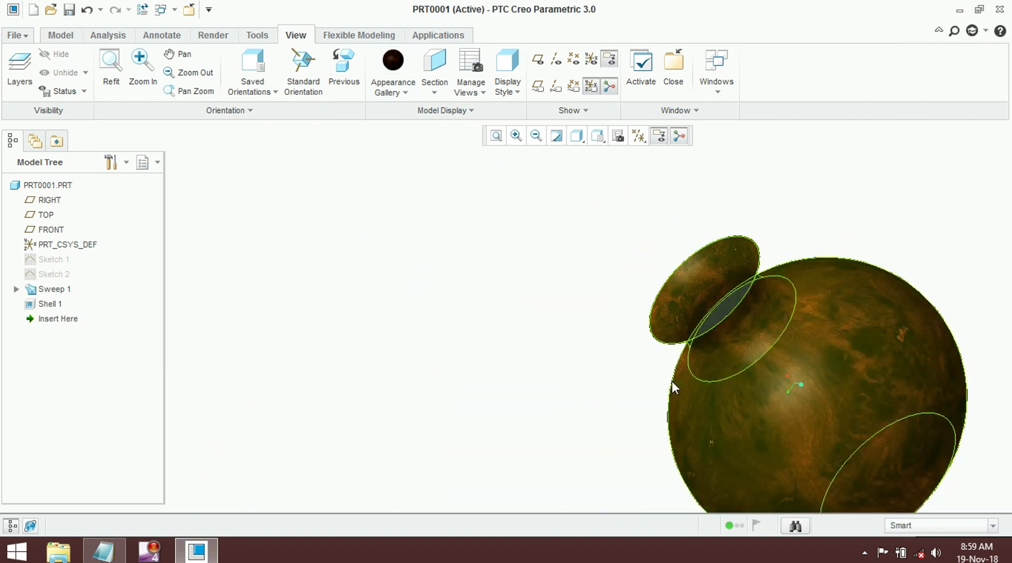
scroll(994, 440, up, 3)
scroll(989, 441, down, 3)
scroll(962, 457, up, 3)
scroll(948, 437, down, 2)
scroll(975, 414, up, 5)
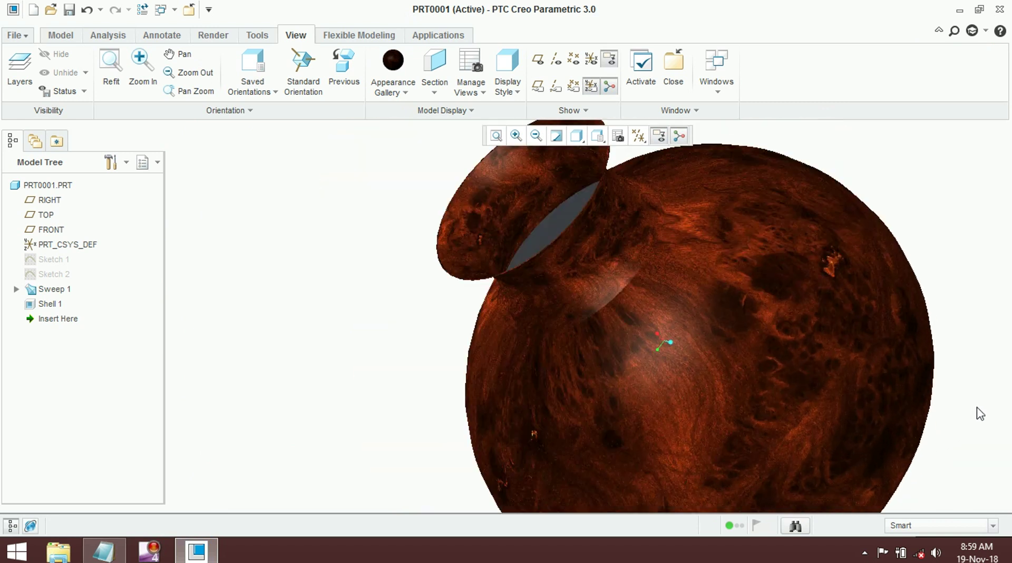
scroll(957, 379, down, 5)
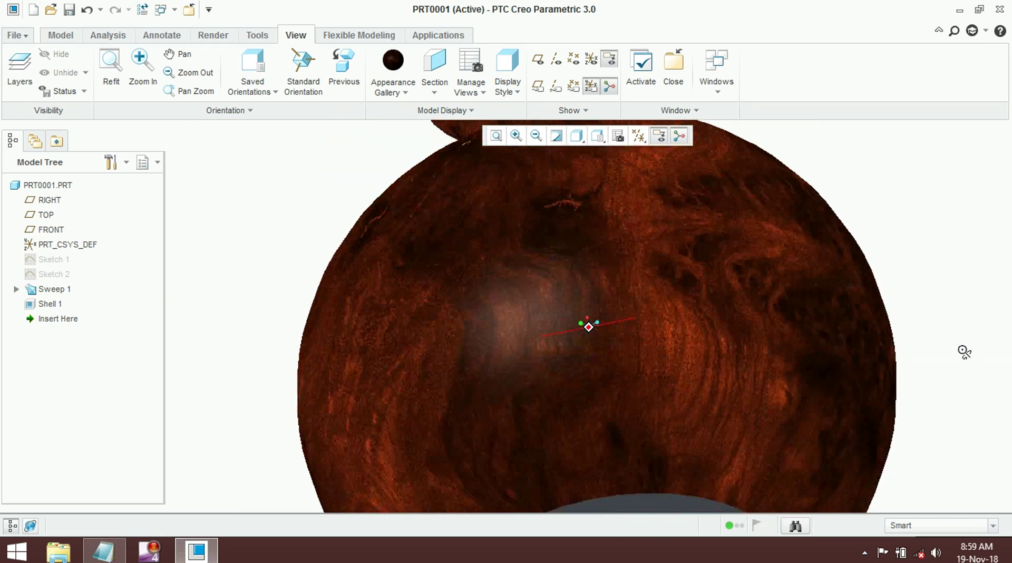
middle_drag(886, 433, 872, 453)
scroll(872, 455, down, 3)
scroll(878, 455, up, 6)
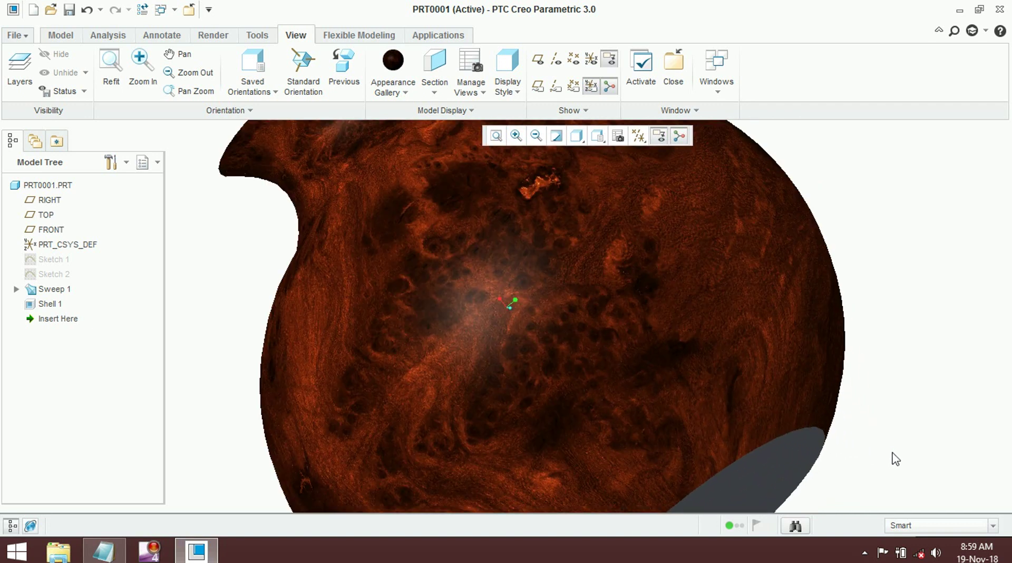
scroll(896, 457, down, 2)
middle_drag(896, 458, 975, 458)
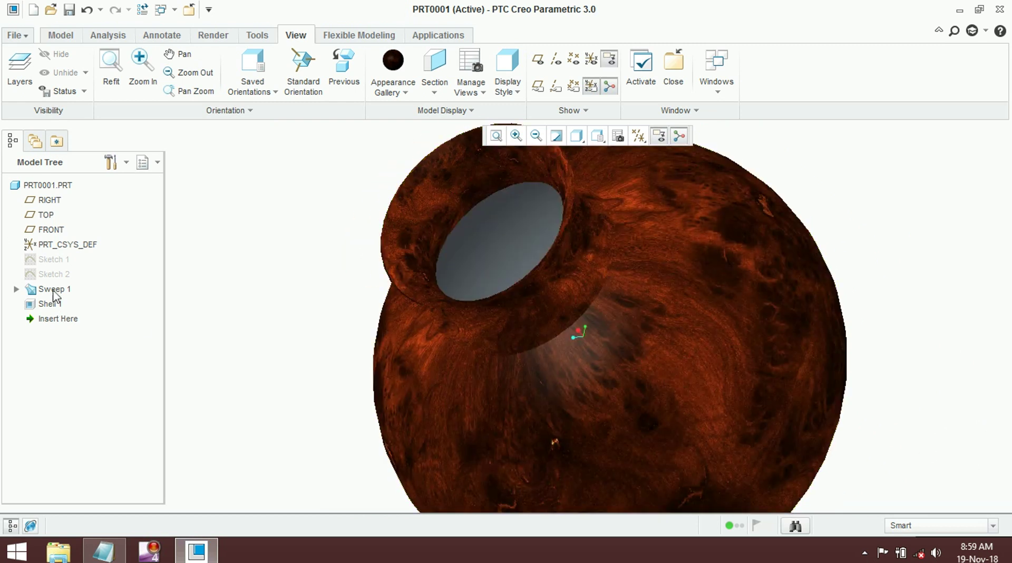
scroll(360, 322, down, 2)
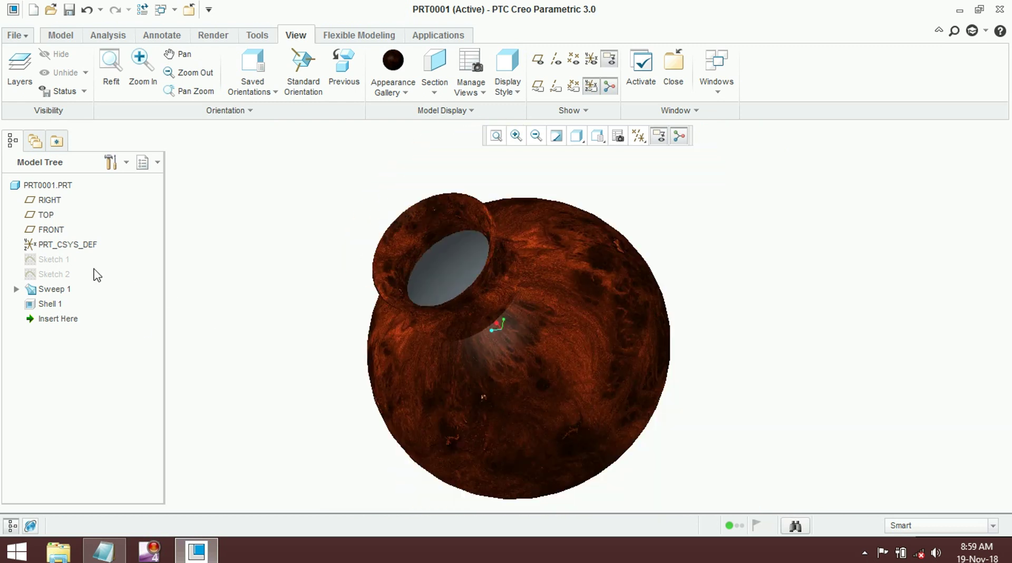
Delete Sketch 1 together with its dependent sweep and shell, and also delete Sketch 2, clearing the part for a new model
right_click(51, 259)
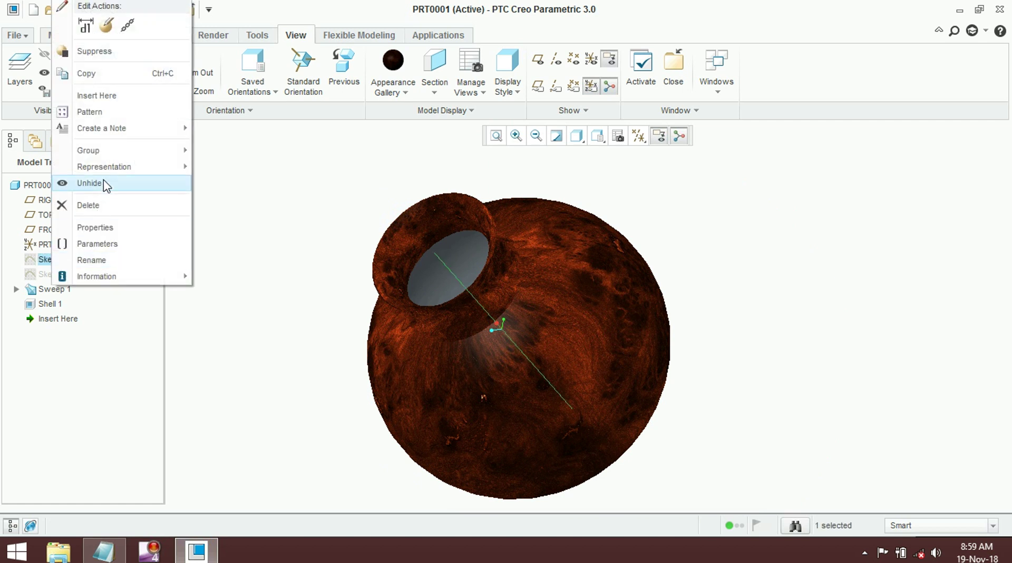
click(90, 205)
click(428, 292)
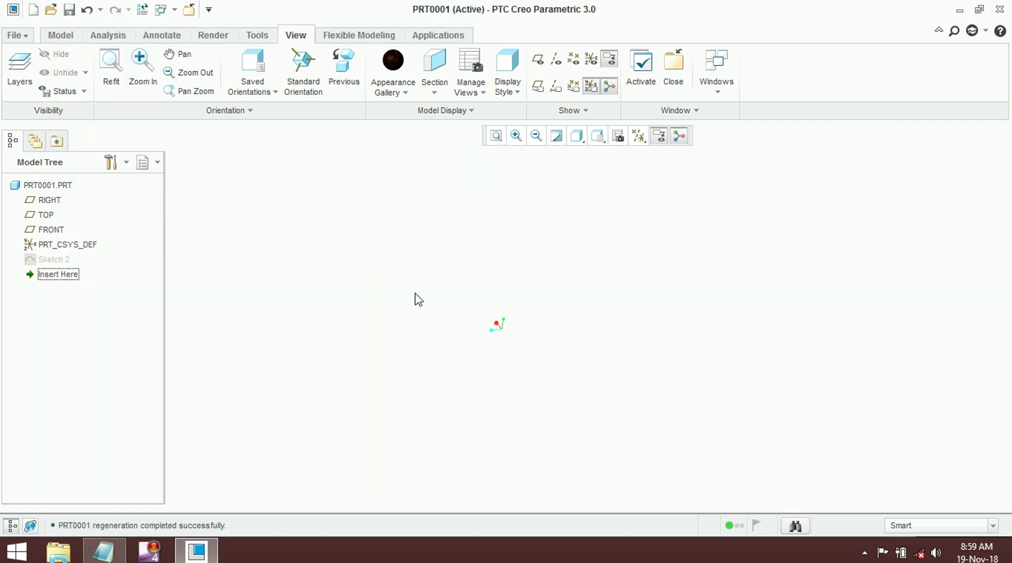
right_click(43, 261)
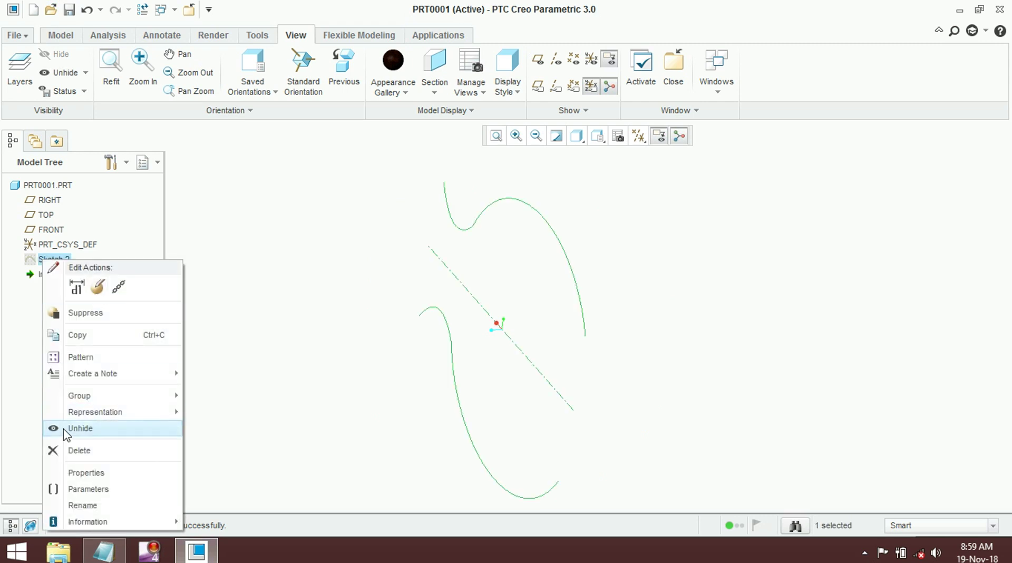
click(79, 450)
click(468, 291)
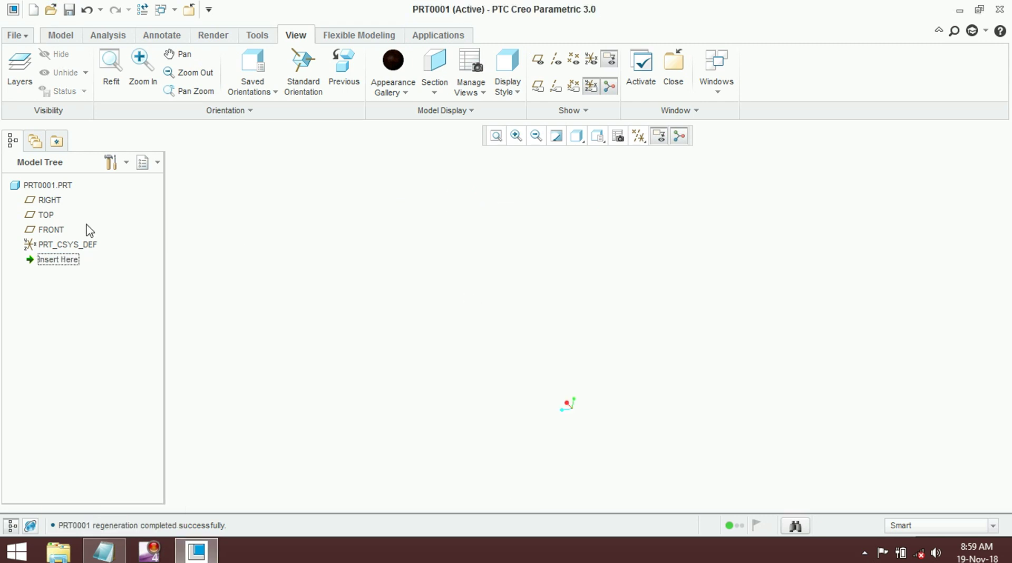
On the FRONT plane, sketch a vertical line upward from the origin and set its length to 500
click(50, 230)
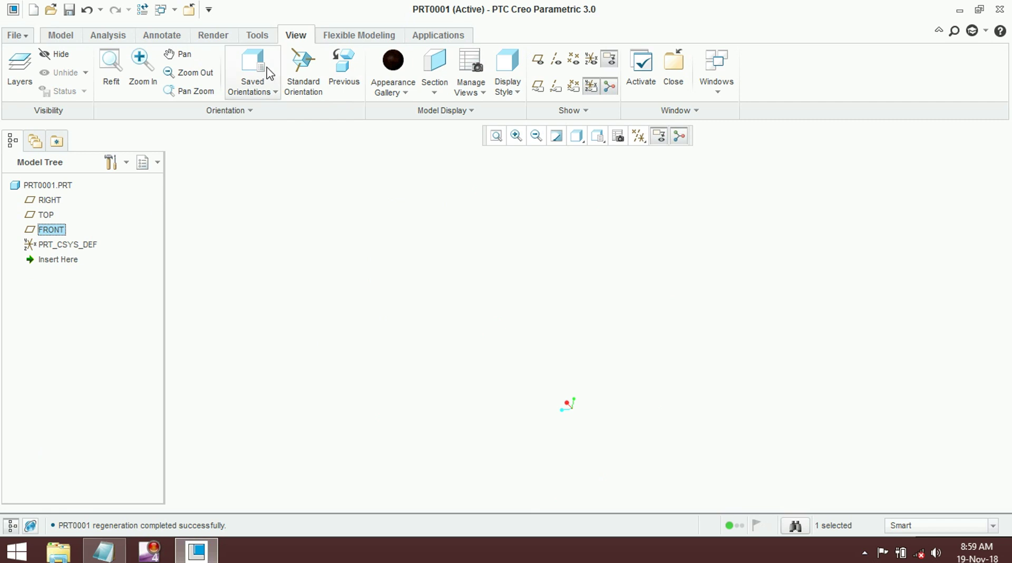
click(60, 35)
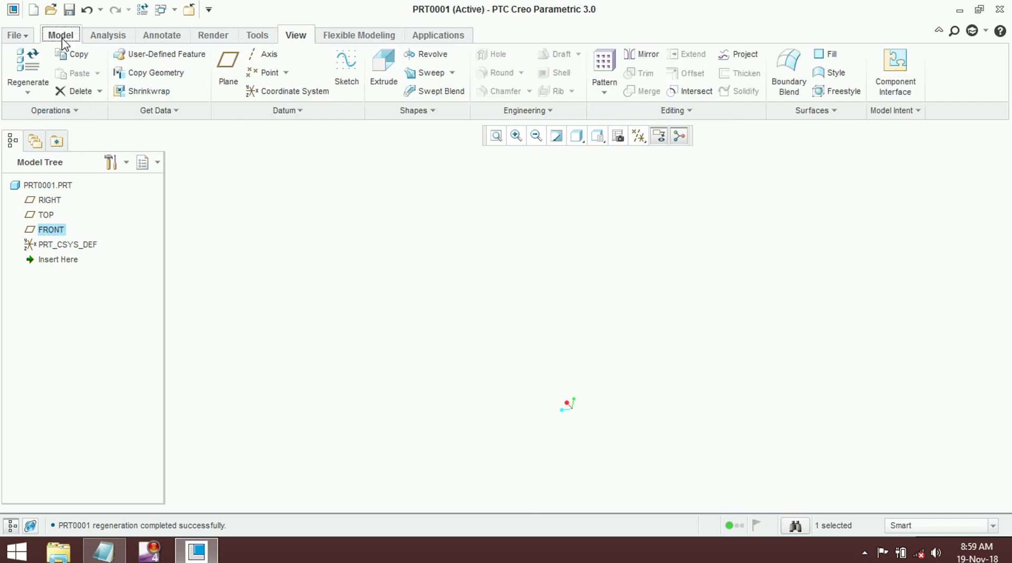
click(352, 72)
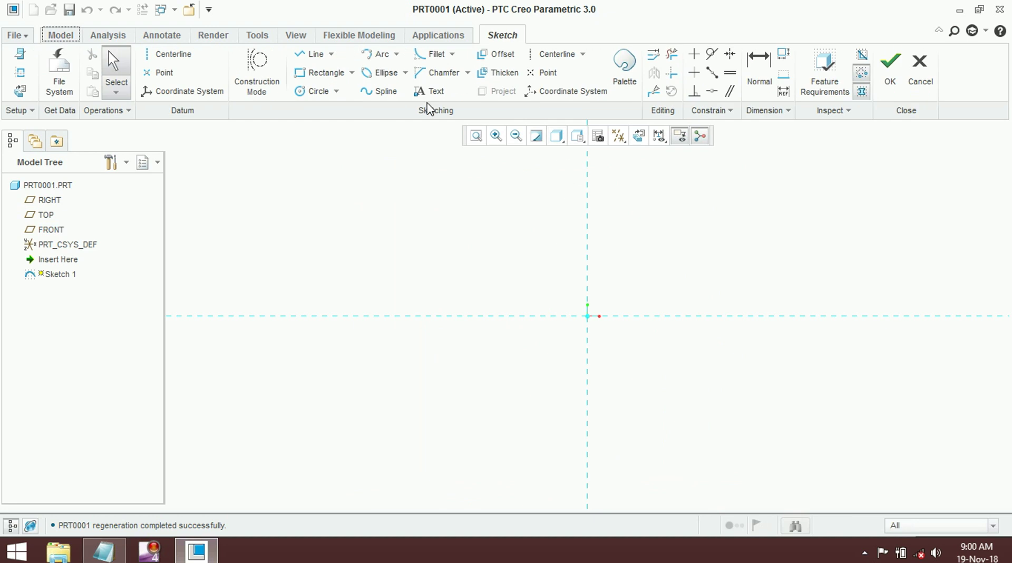
click(314, 53)
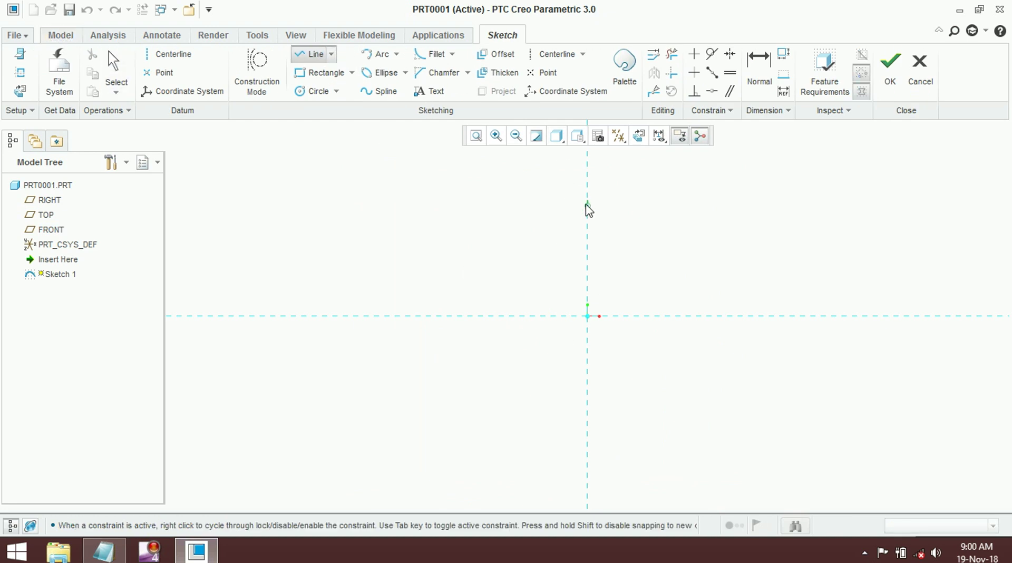
middle_click(588, 317)
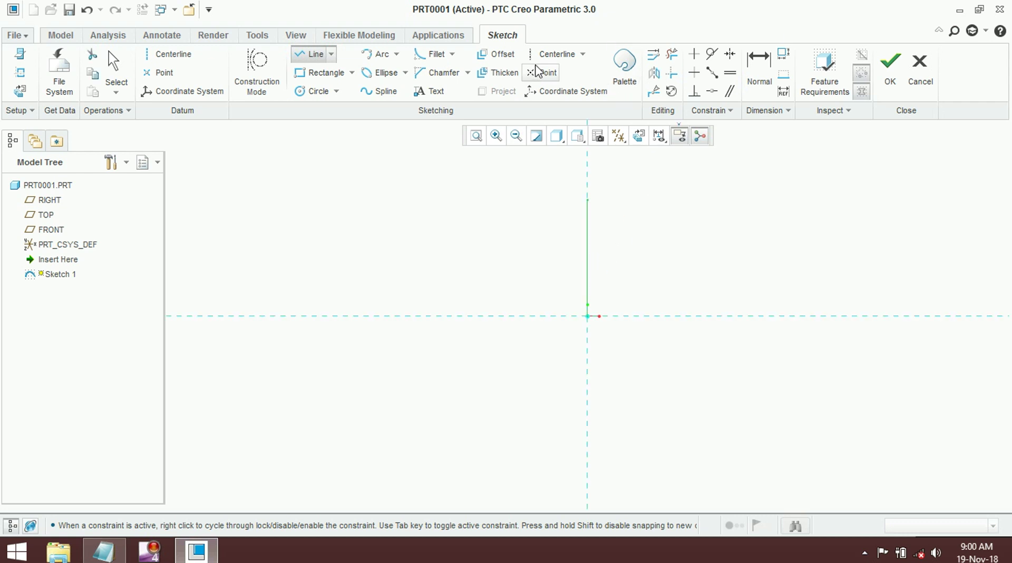
middle_click(605, 204)
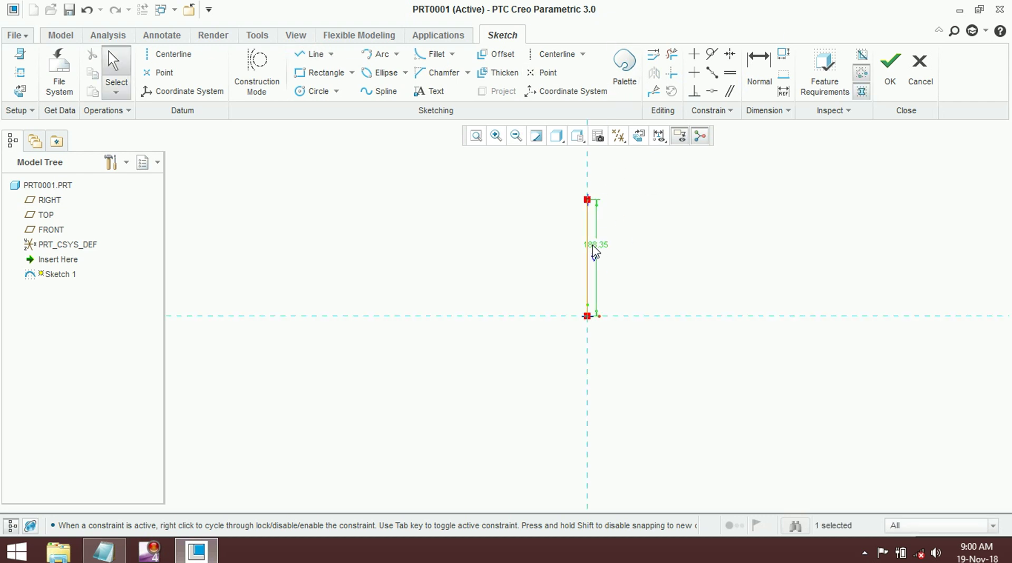
double_click(596, 245)
text(500)
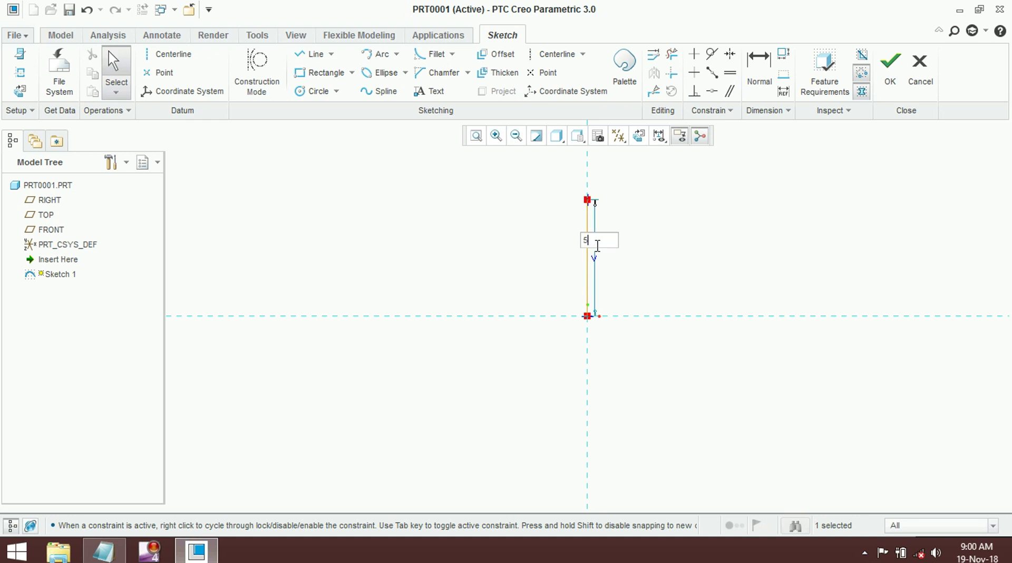
key(Return)
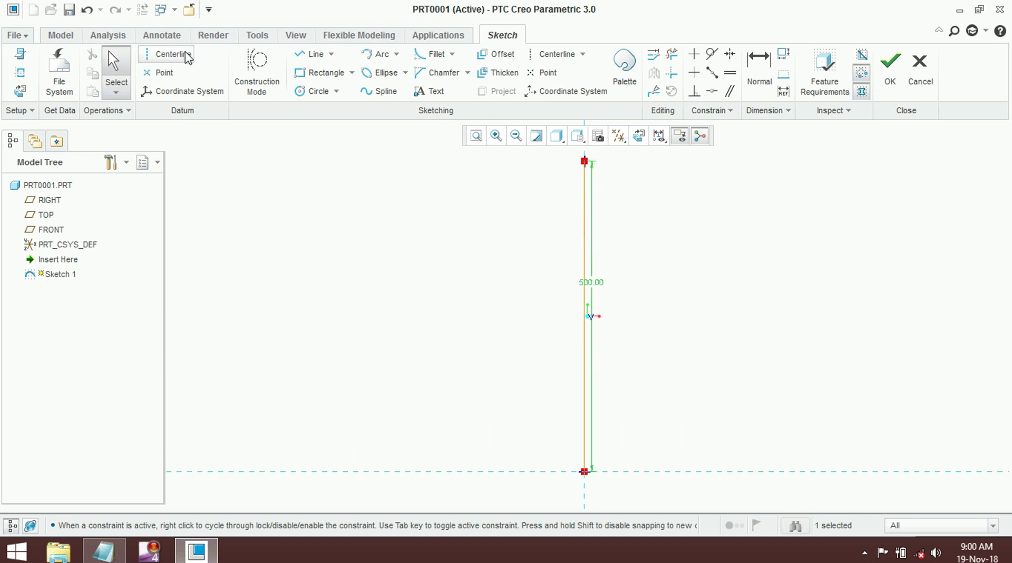
Add a vertical datum centerline about 265 from the line as the helix axis and finish the sketch
click(153, 55)
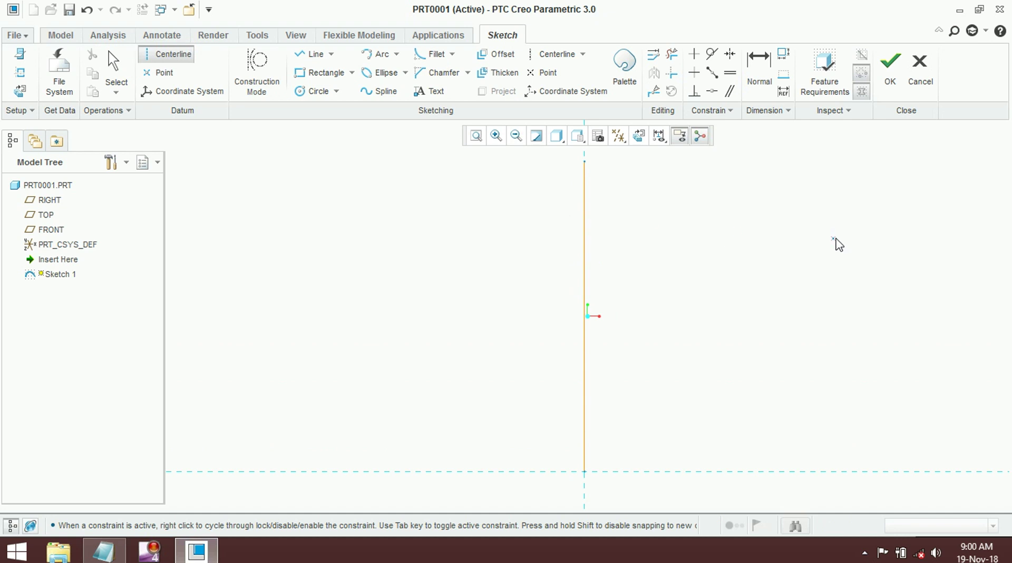
click(750, 162)
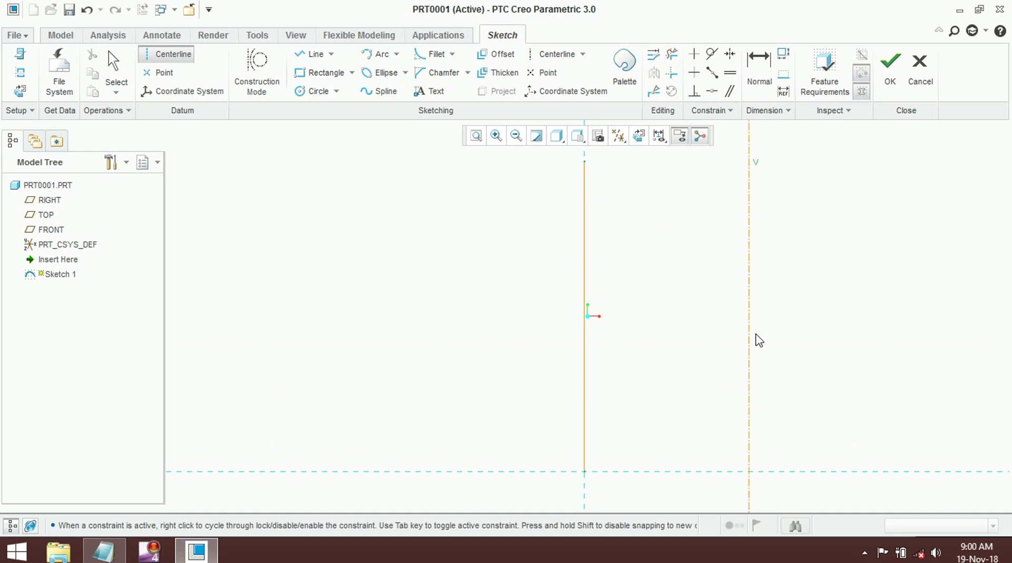
click(753, 365)
middle_click(738, 368)
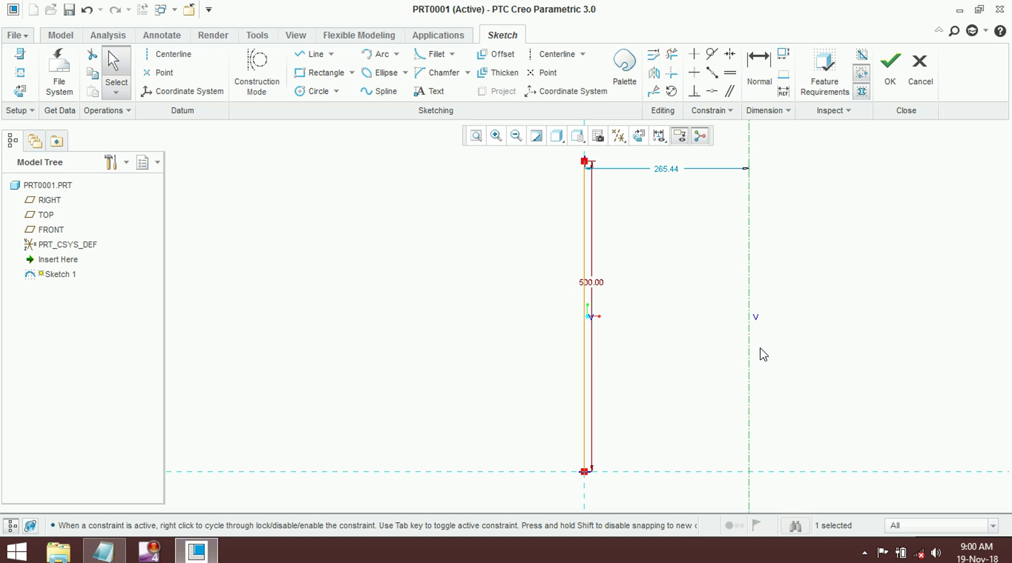
click(889, 66)
Start a helical sweep on Sketch 1 and sketch its section as a circle about 119 in diameter, centred on the profile's start point
click(453, 73)
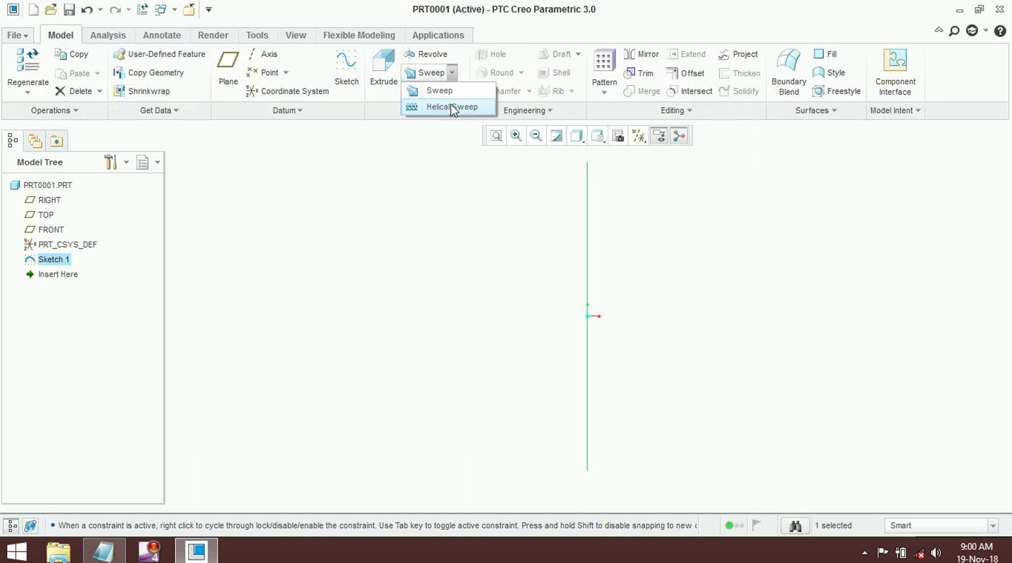
click(462, 107)
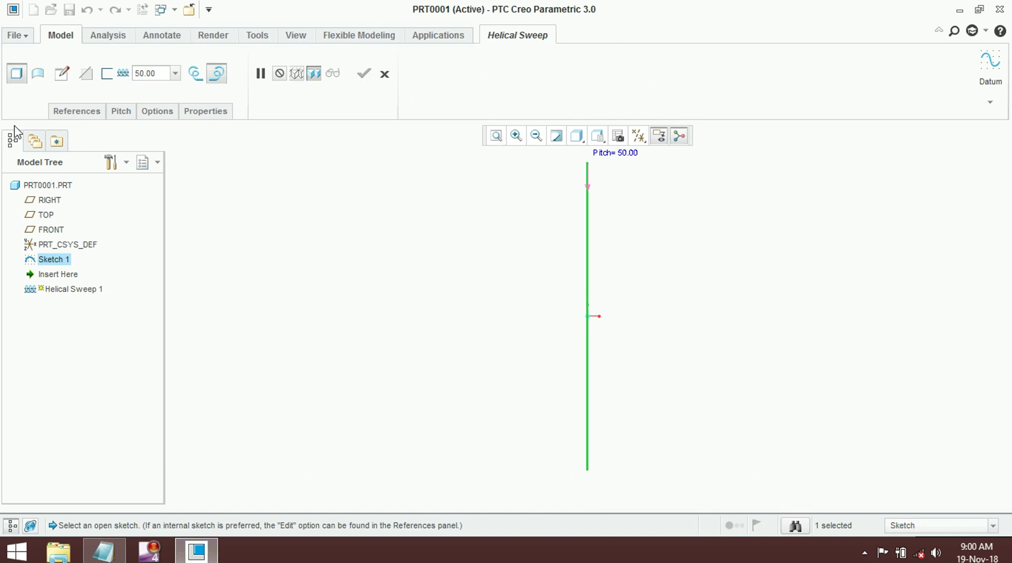
click(65, 74)
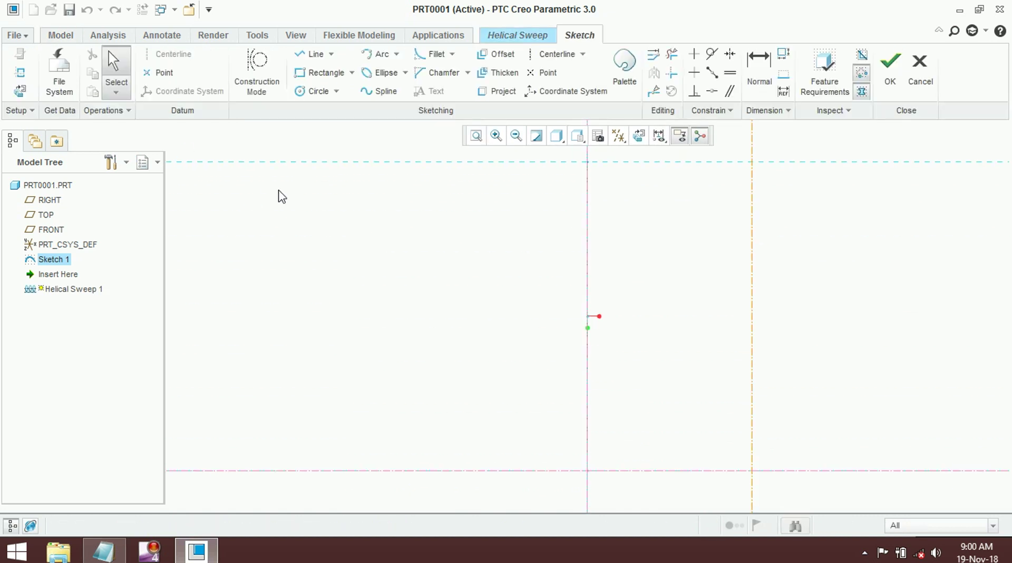
click(319, 93)
scroll(541, 316, up, 3)
scroll(541, 319, up, 5)
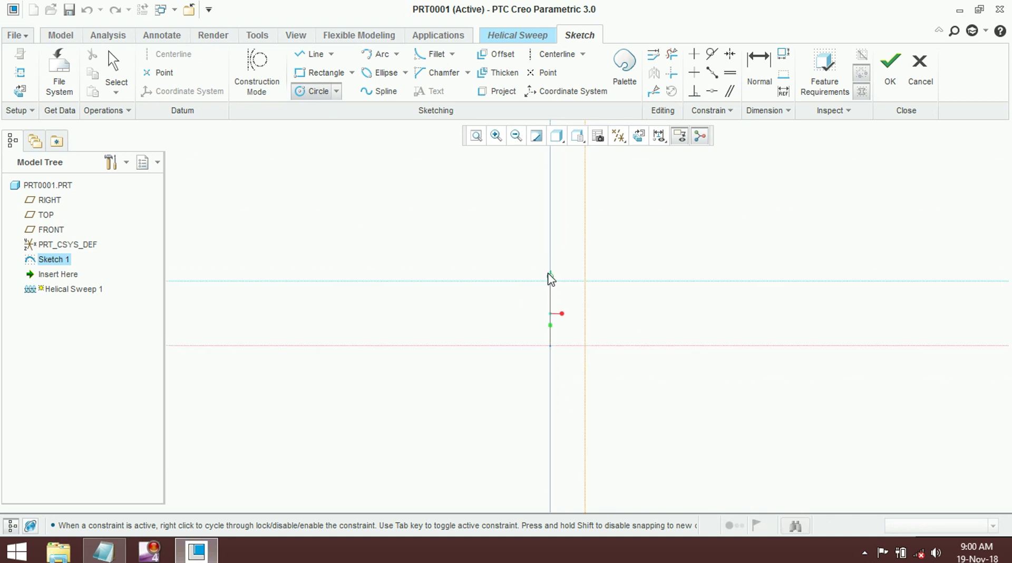
scroll(552, 291, down, 3)
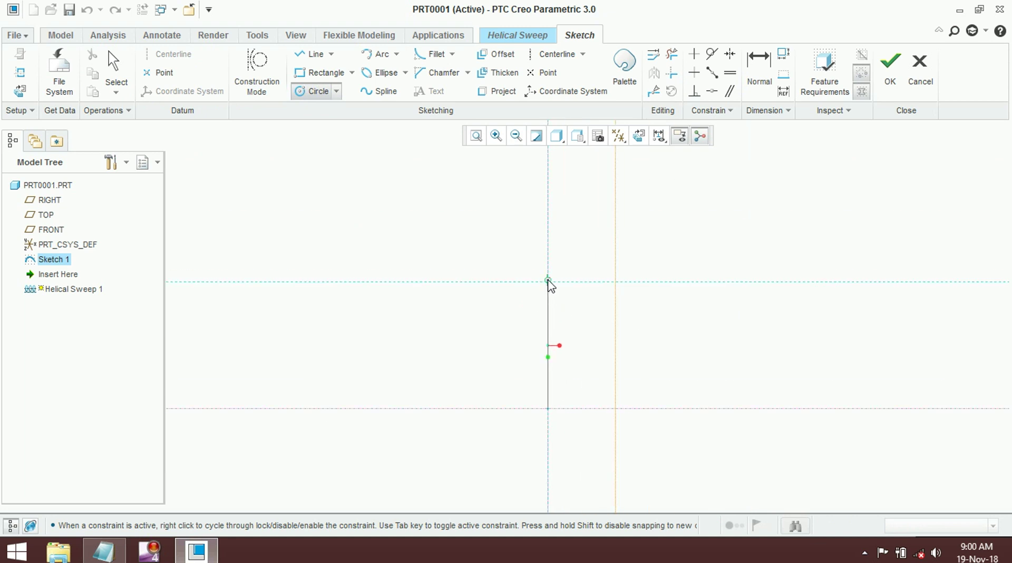
click(548, 409)
click(562, 421)
middle_click(563, 420)
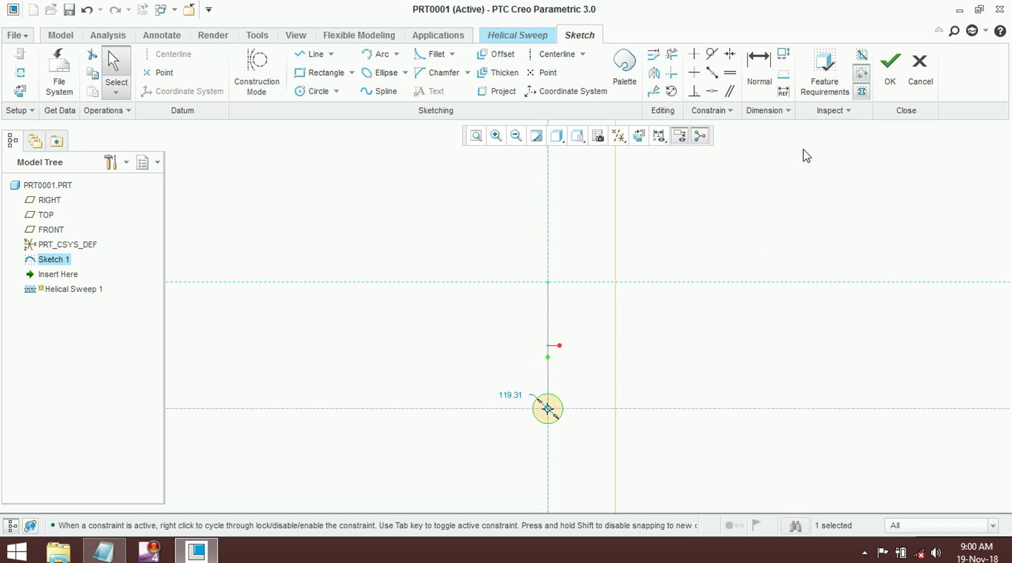
click(889, 73)
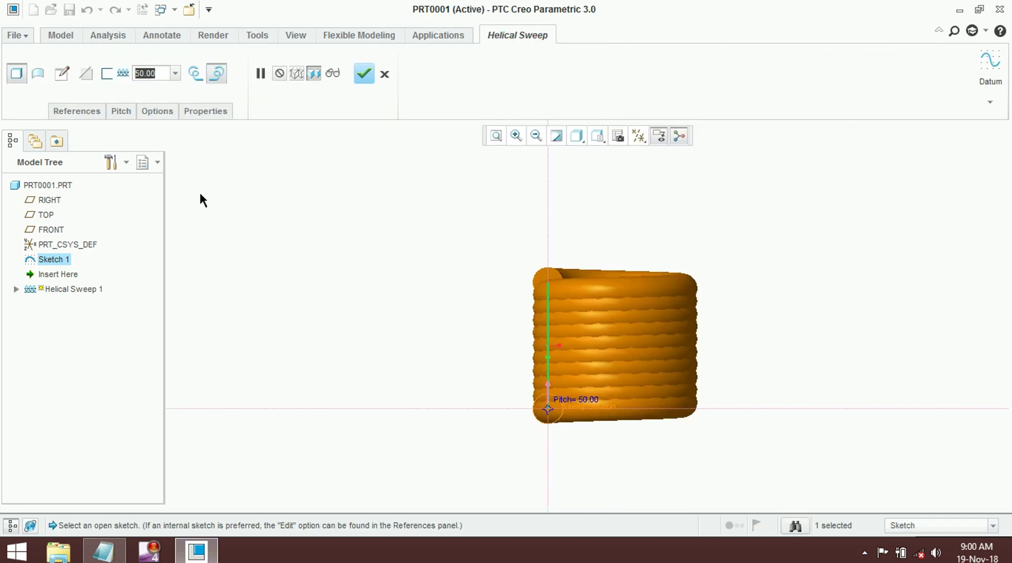
Set the helical sweep's pitch to 150 and complete the spring
text(5)
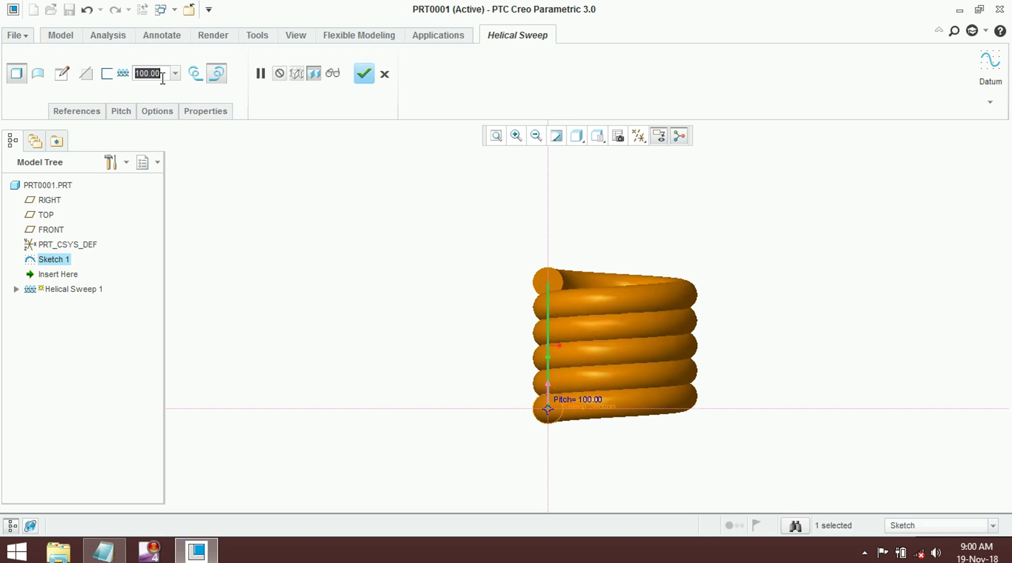
text(15)
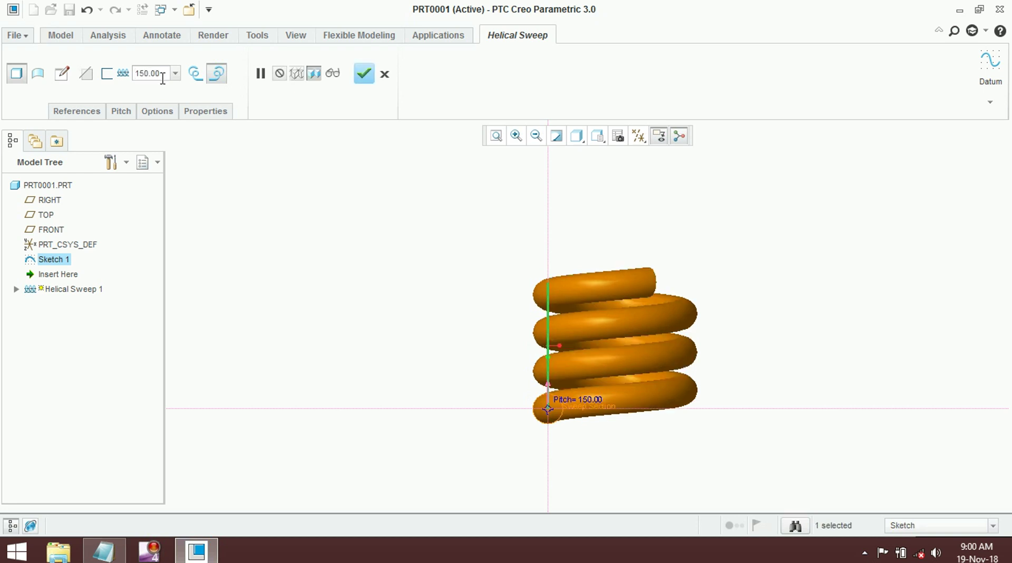
click(365, 74)
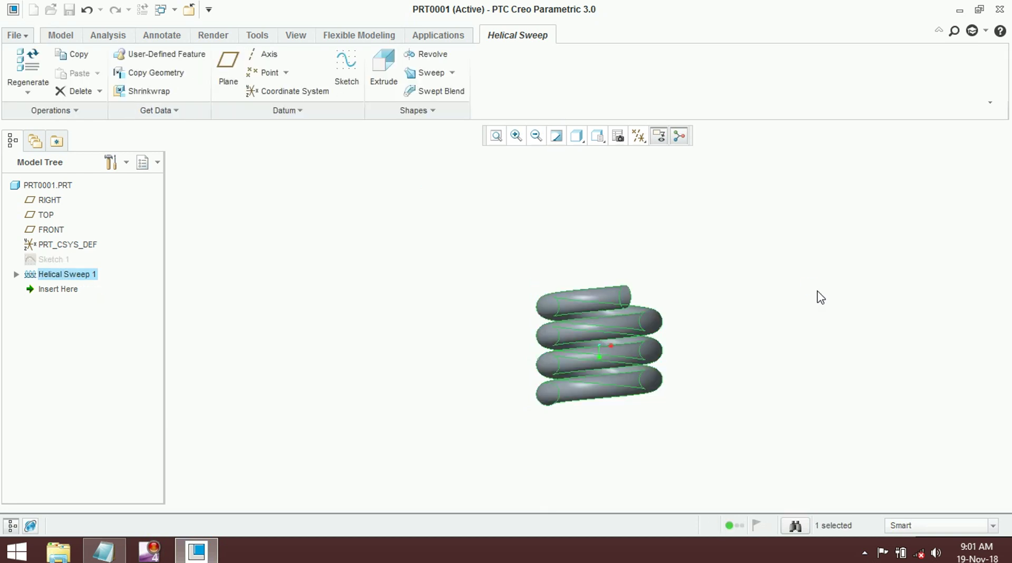
mouse_move(765, 343)
middle_down()
mouse_move(688, 335)
mouse_move(736, 319)
mouse_move(750, 346)
middle_up()
scroll(567, 395, up, 5)
mouse_move(542, 425)
middle_down()
mouse_move(533, 386)
mouse_move(572, 409)
mouse_move(588, 349)
mouse_move(607, 391)
middle_up()
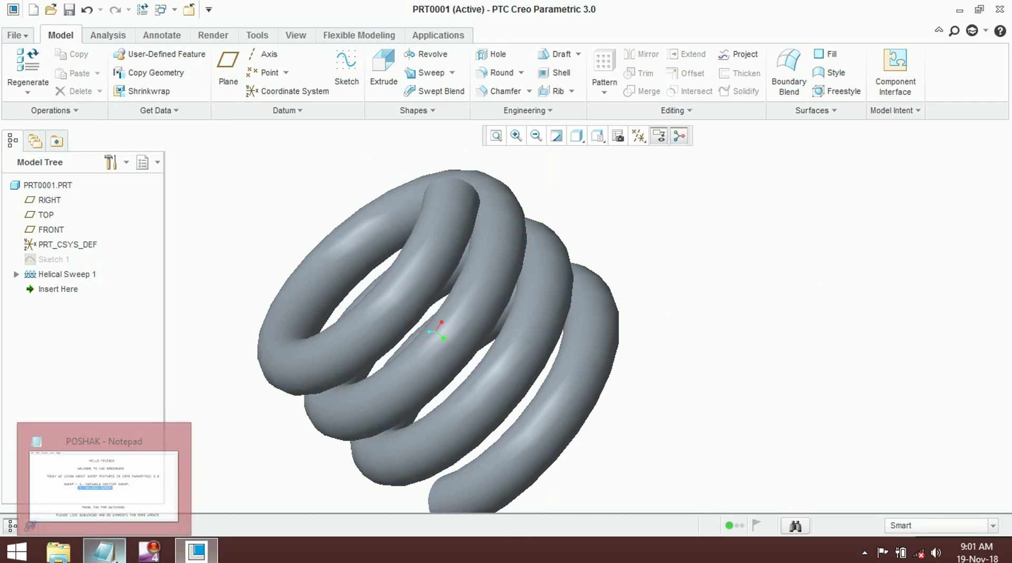
Switch to the POSHAK notes in Notepad and highlight the closing line "THANK YOU FOR WATCHING"
click(113, 554)
drag(428, 419, 666, 420)
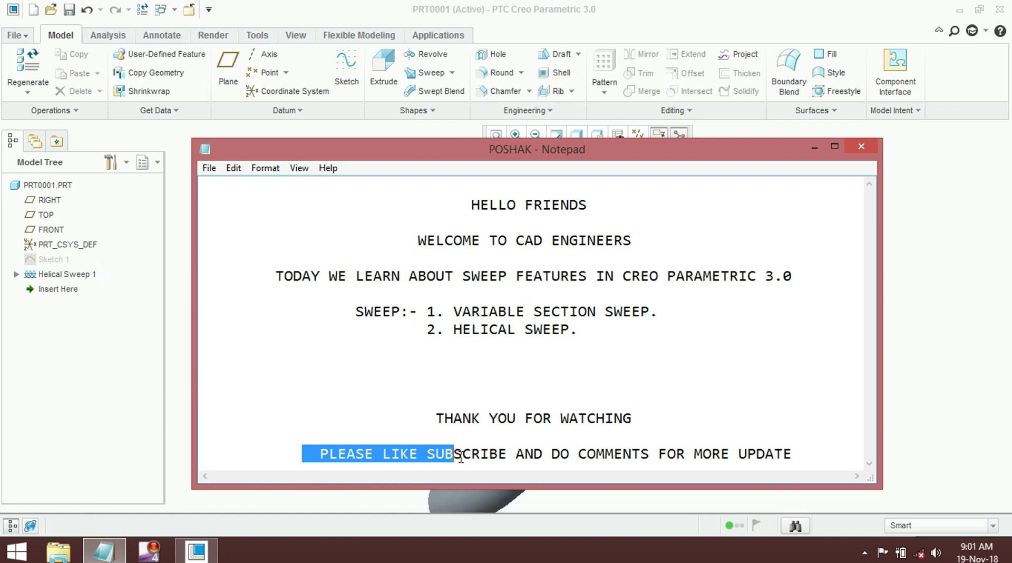